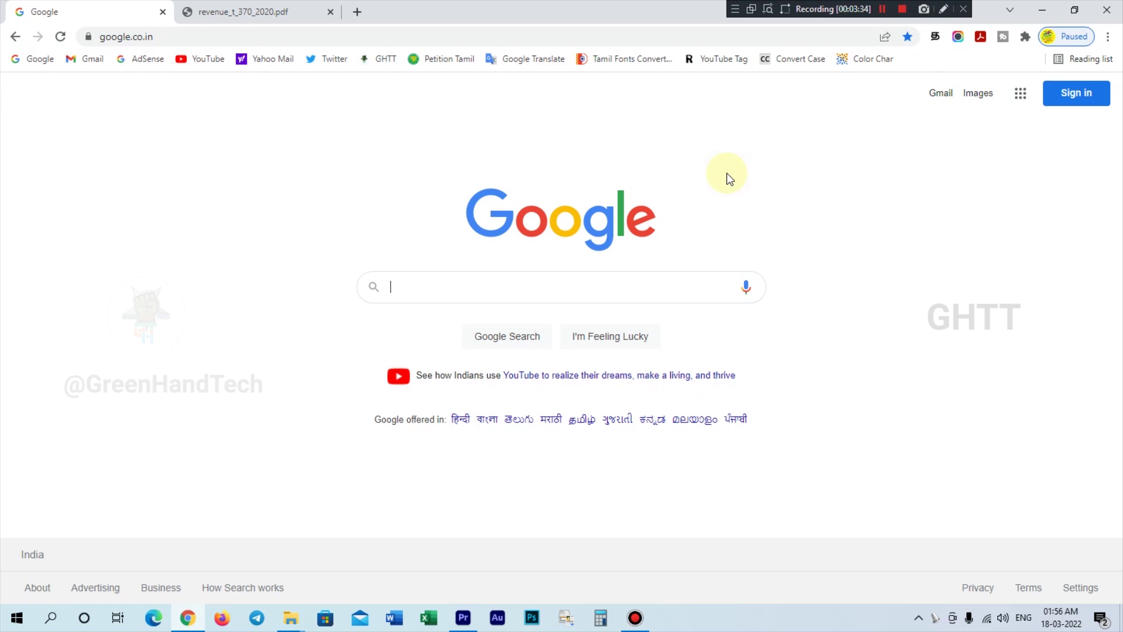
- Bring up the downloaded revenue_t_370_2020.pdf government order tab
left_click(285, 15)
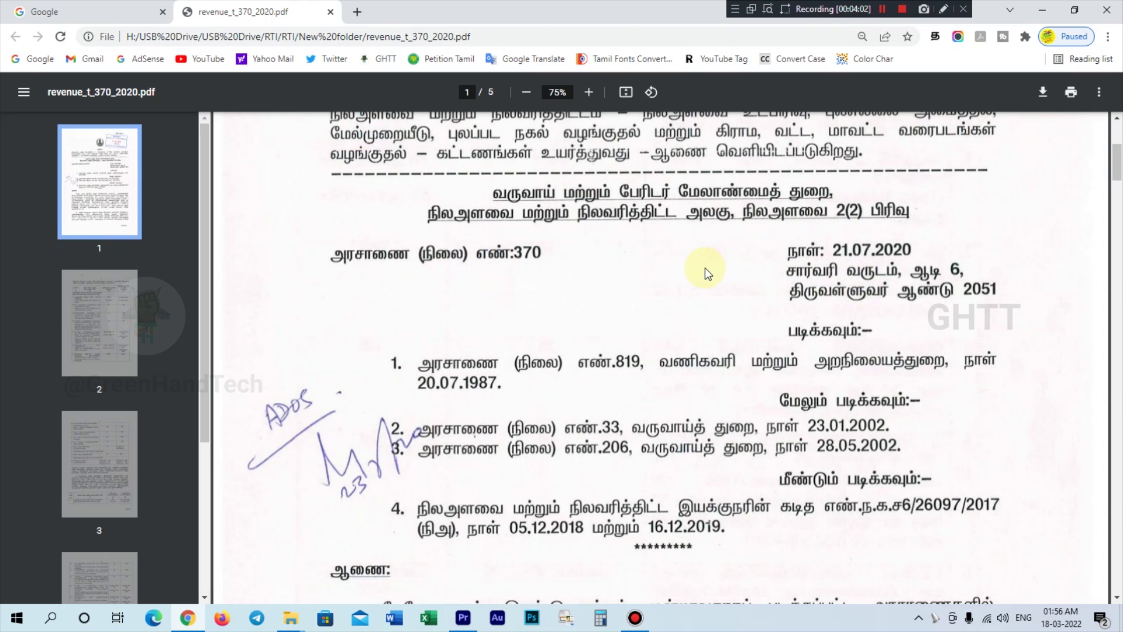
- Scroll to page 4's Cost of Map table (village maps 200 per sheet), then return to Google
scroll(704, 268, "down", 12)
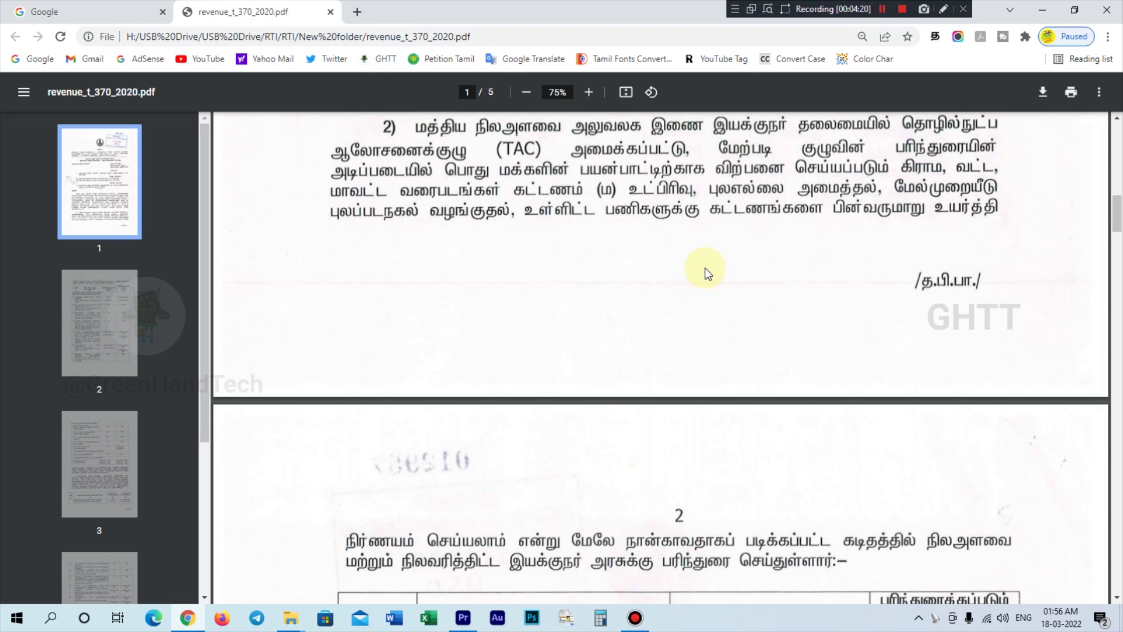
scroll(704, 268, "down", 6)
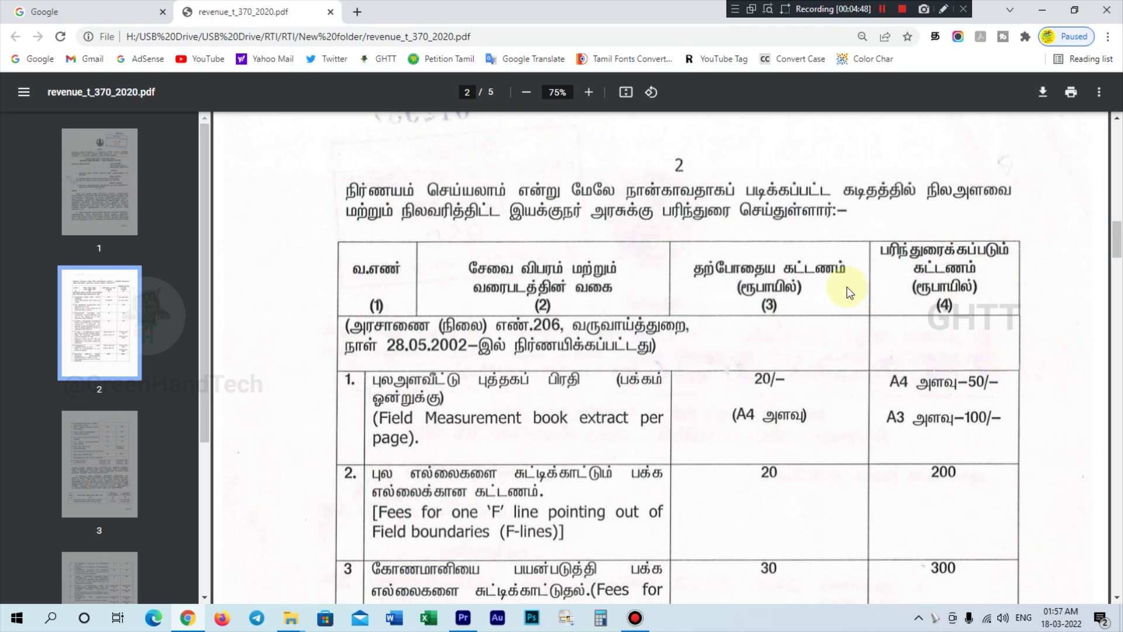
scroll(753, 282, "down", 15)
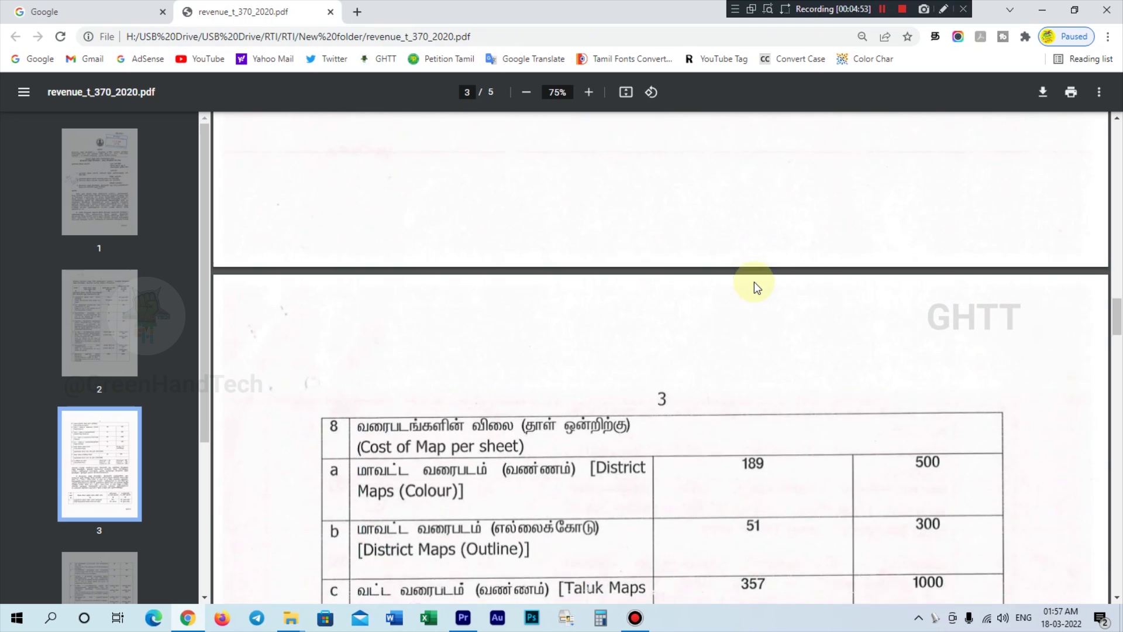
scroll(753, 281, "down", 2)
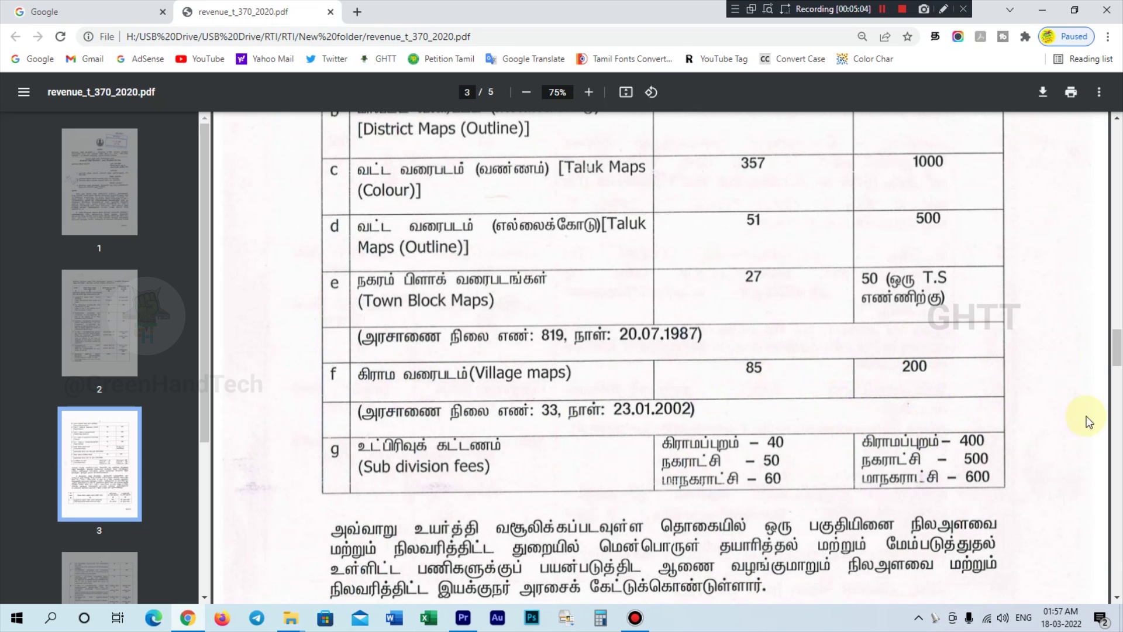
scroll(776, 283, "down", 5)
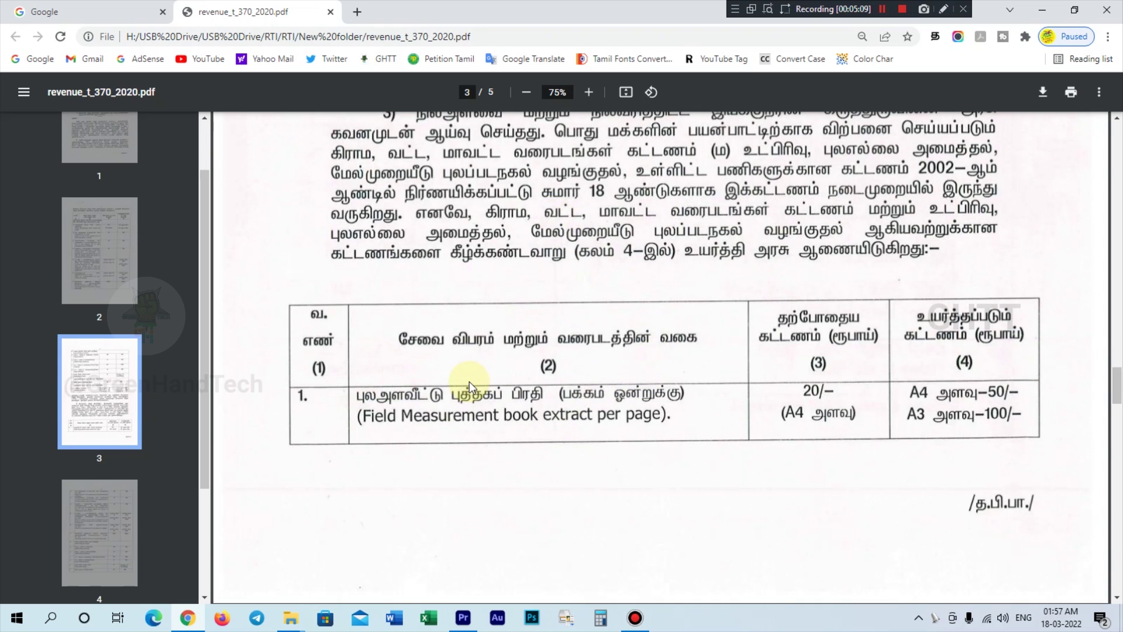
scroll(473, 382, "down", 3)
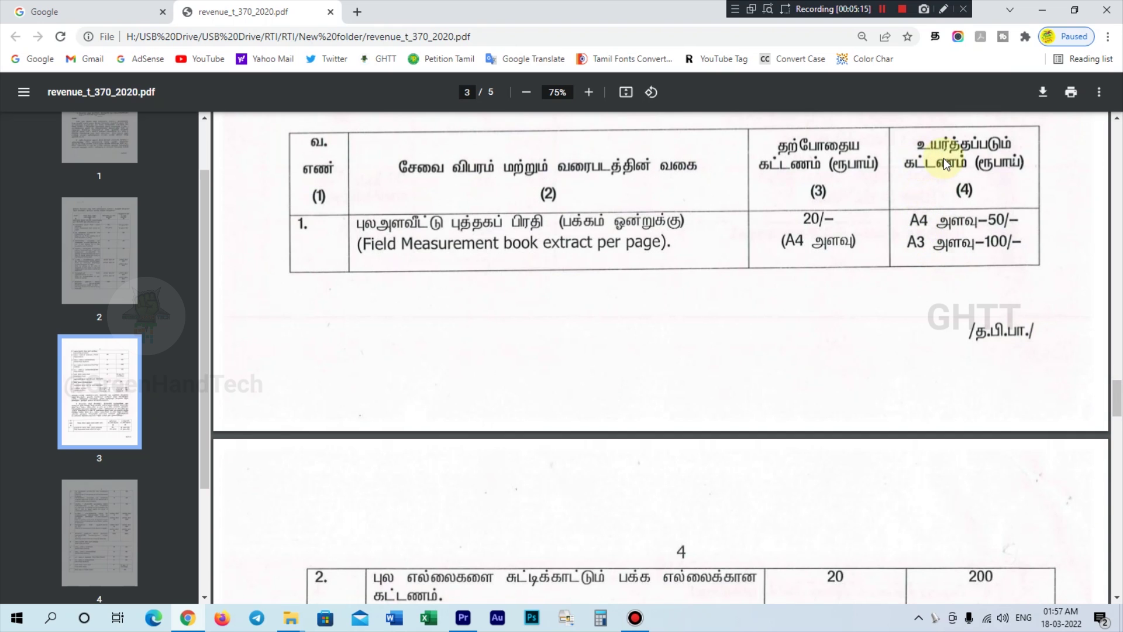
scroll(392, 514, "down", 15)
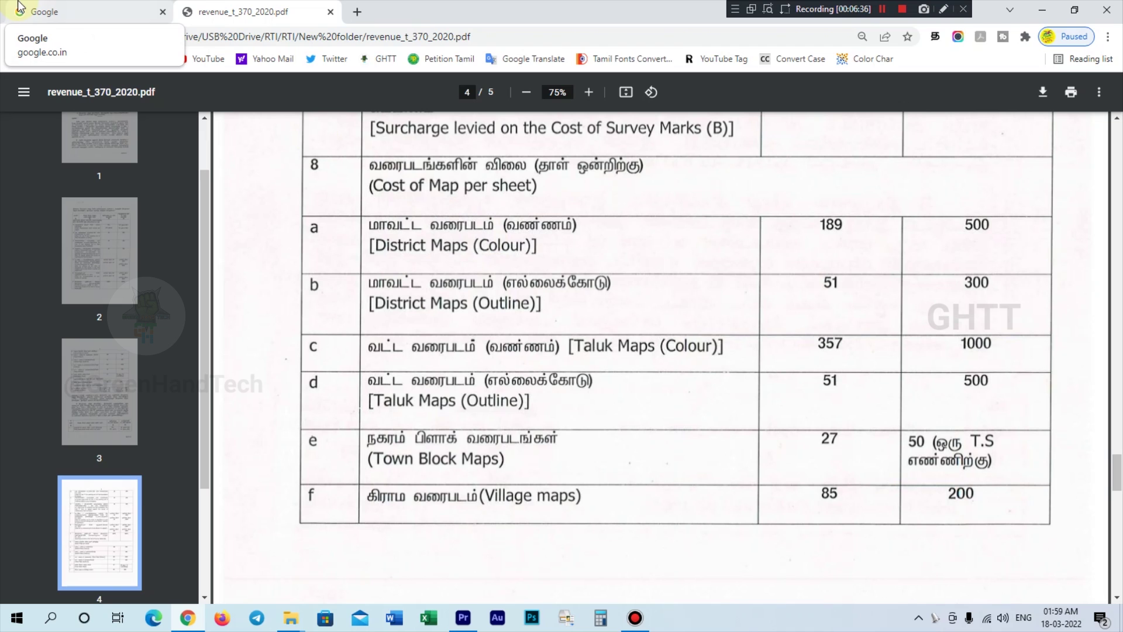
left_click(19, 7)
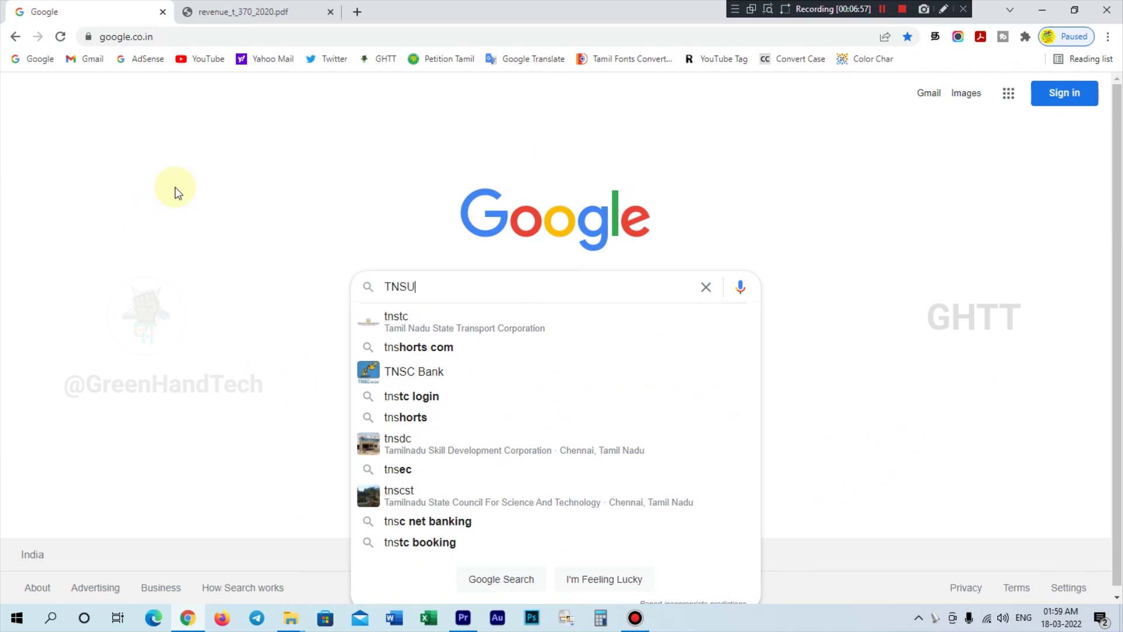
- Search Google for TN SURVEY LAND and open the Commissionerate of Survey and Settlement site
type("RVEYLAND")
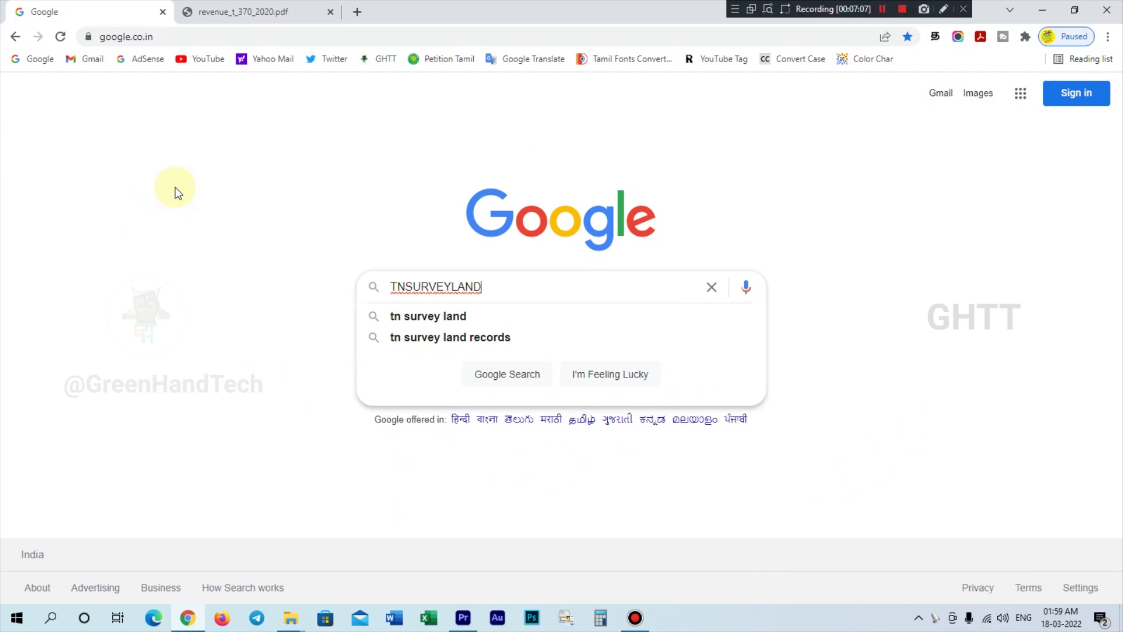
key("Return")
left_click(341, 211)
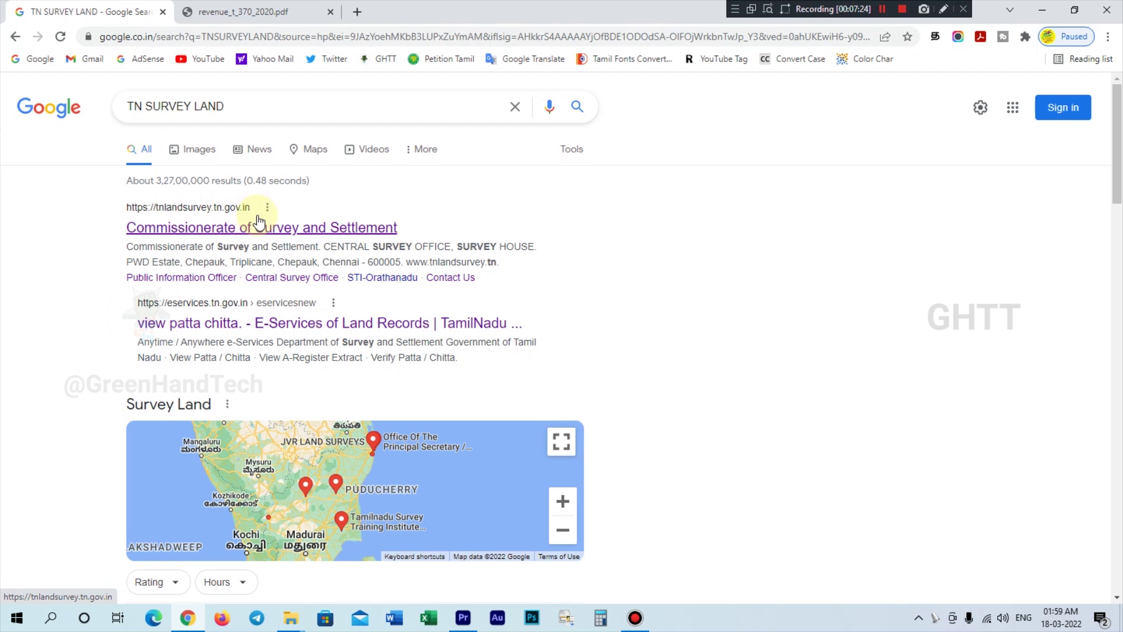
left_click(184, 233)
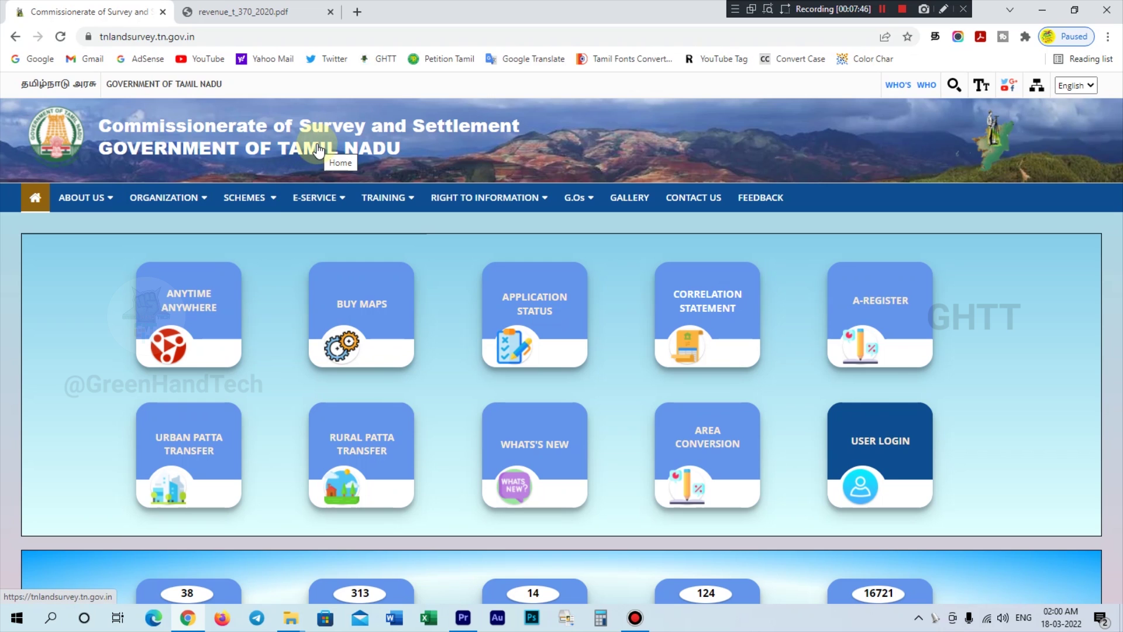
- Go to E-SERVICE > BUY MAPS > VILLAGE MAPS
mouse_move(321, 198)
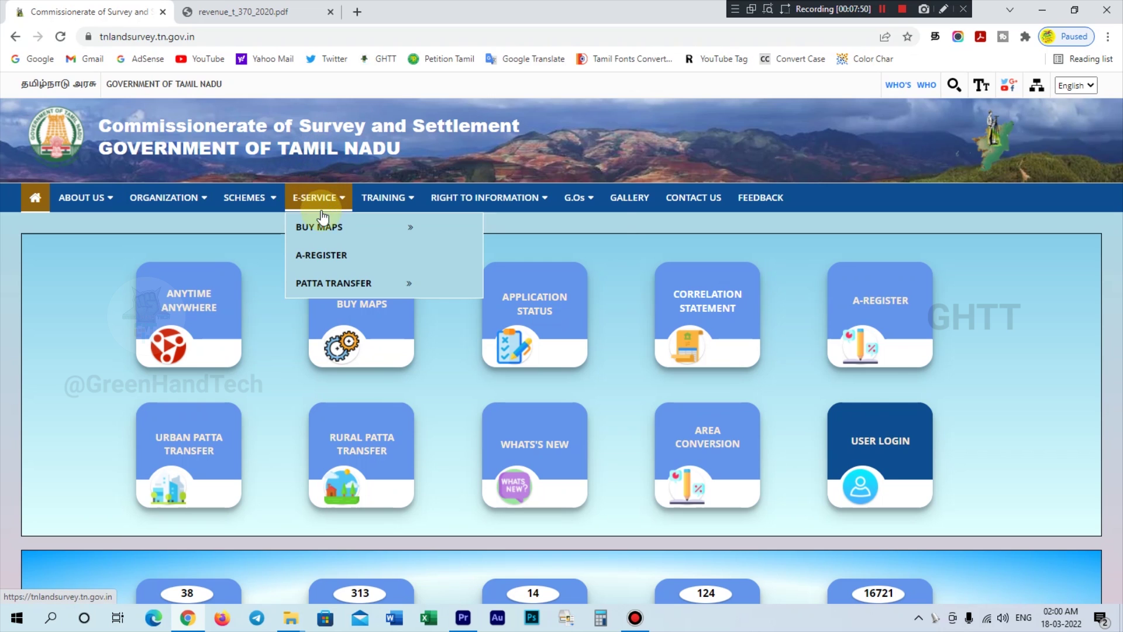
mouse_move(324, 225)
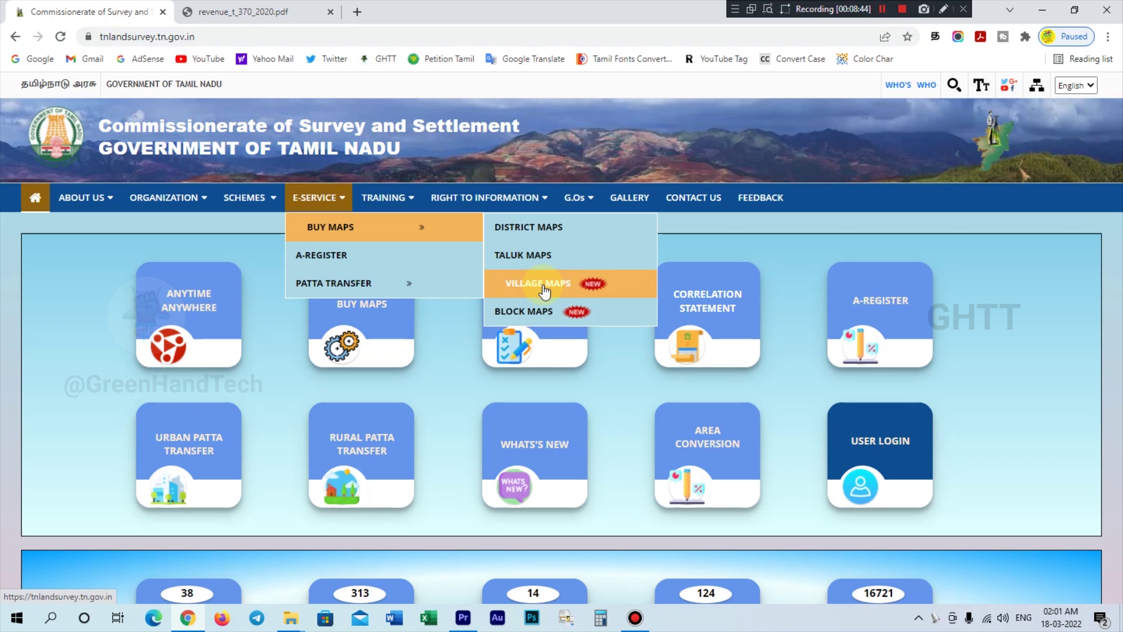
left_click(550, 288)
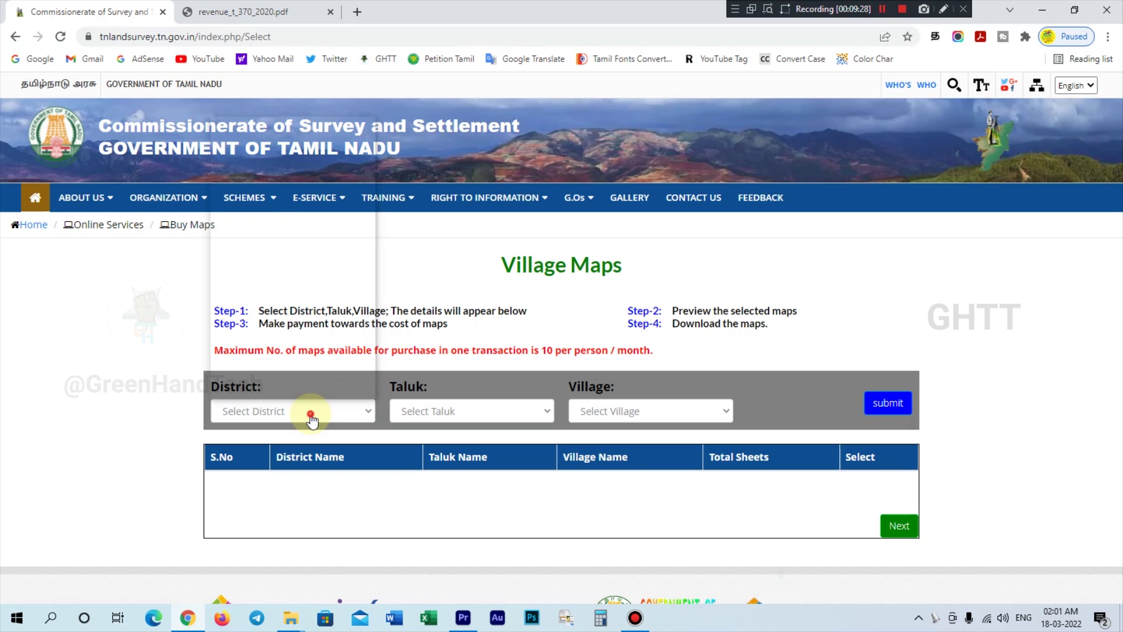
- Choose CHENGALPATTU, MADHURANTAKAM and KILLATHIVAKKAM and submit to list that village map
left_click(310, 416)
left_click(280, 153)
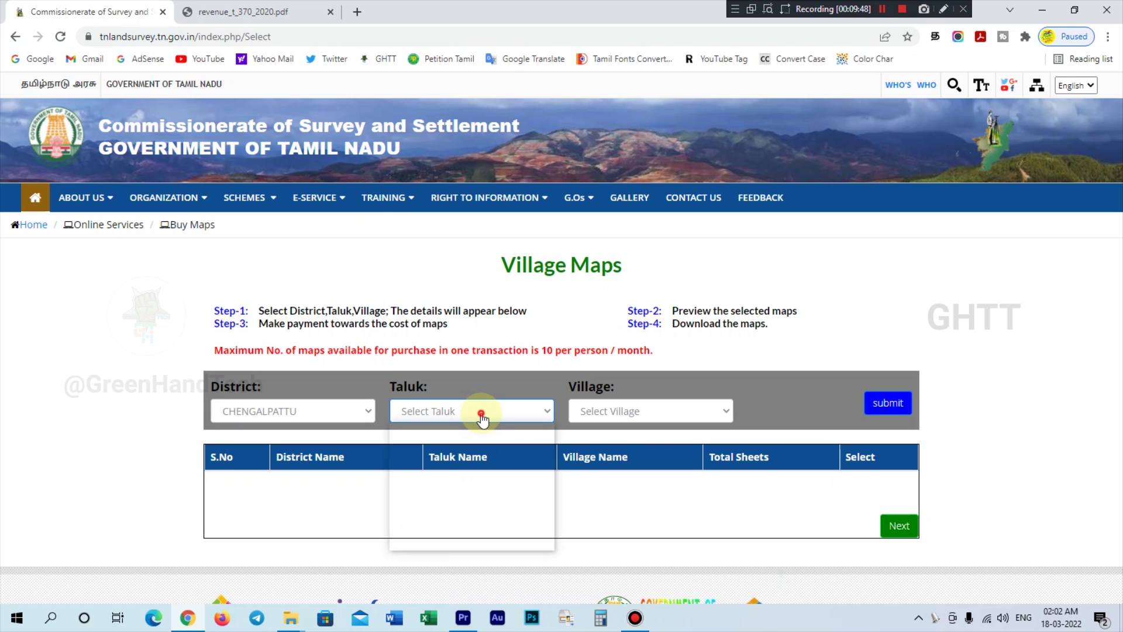
left_click(481, 416)
left_click(483, 470)
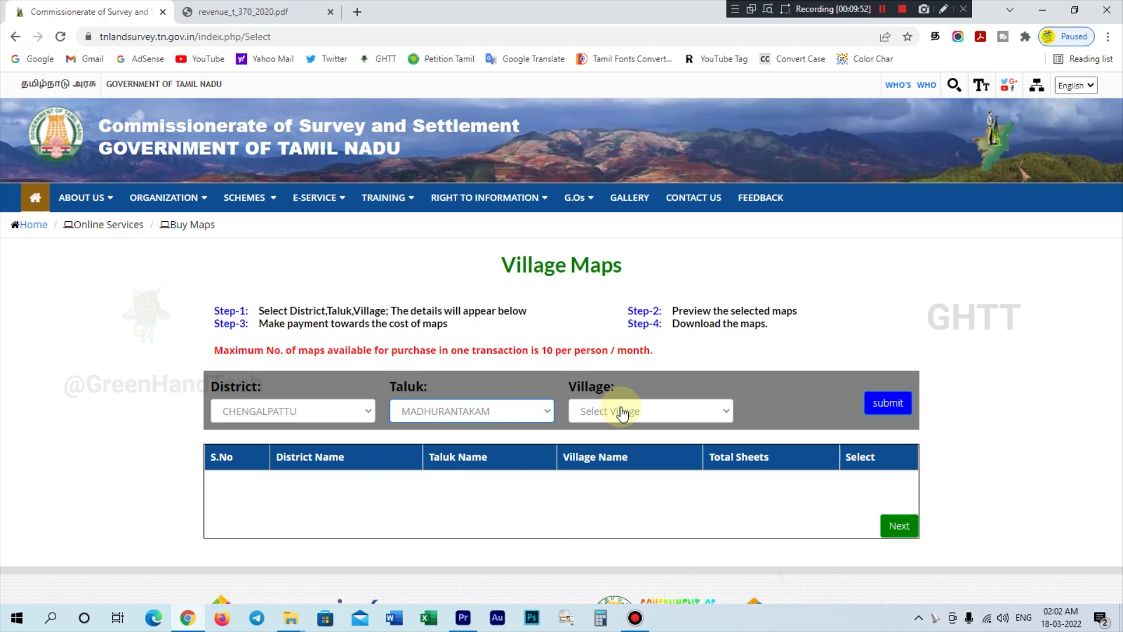
left_click(622, 412)
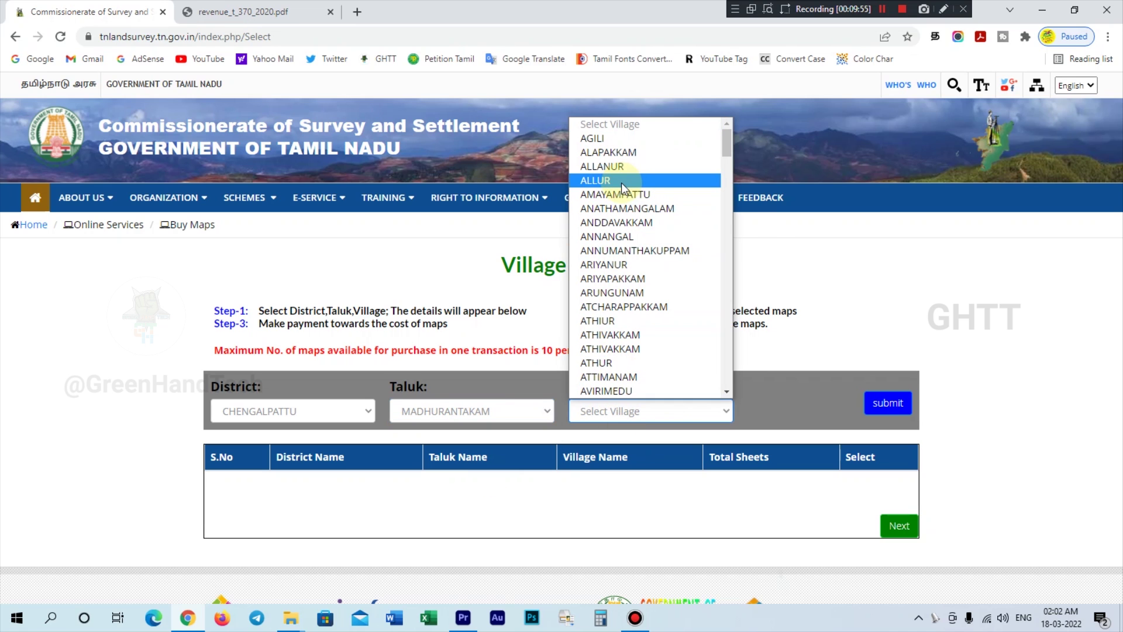
scroll(621, 183, "down", 10)
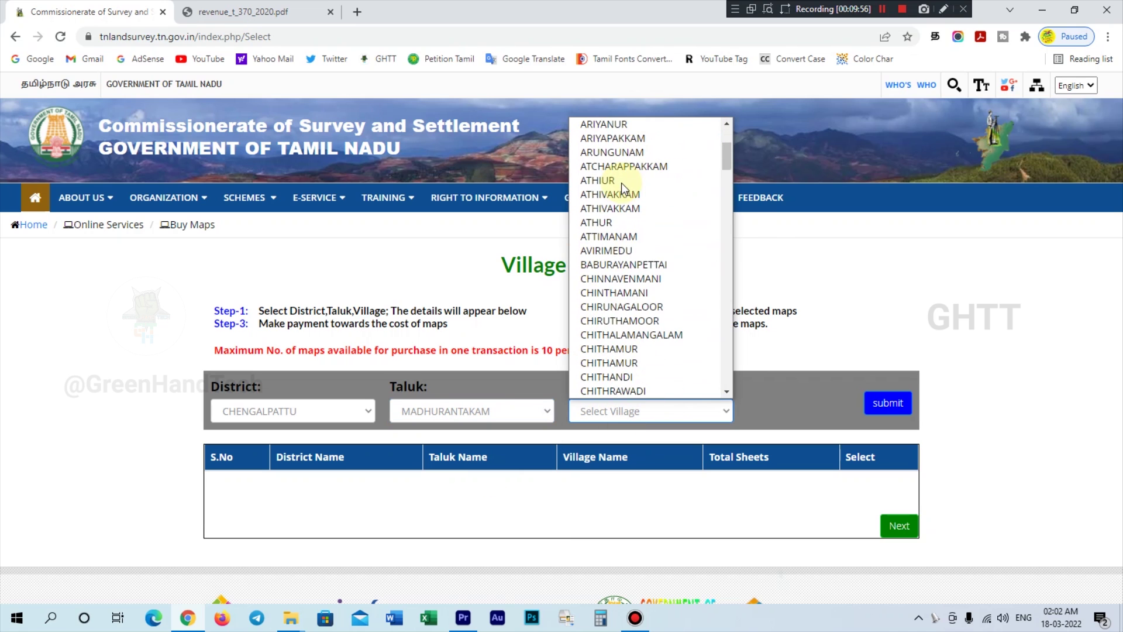
scroll(621, 182, "down", 5)
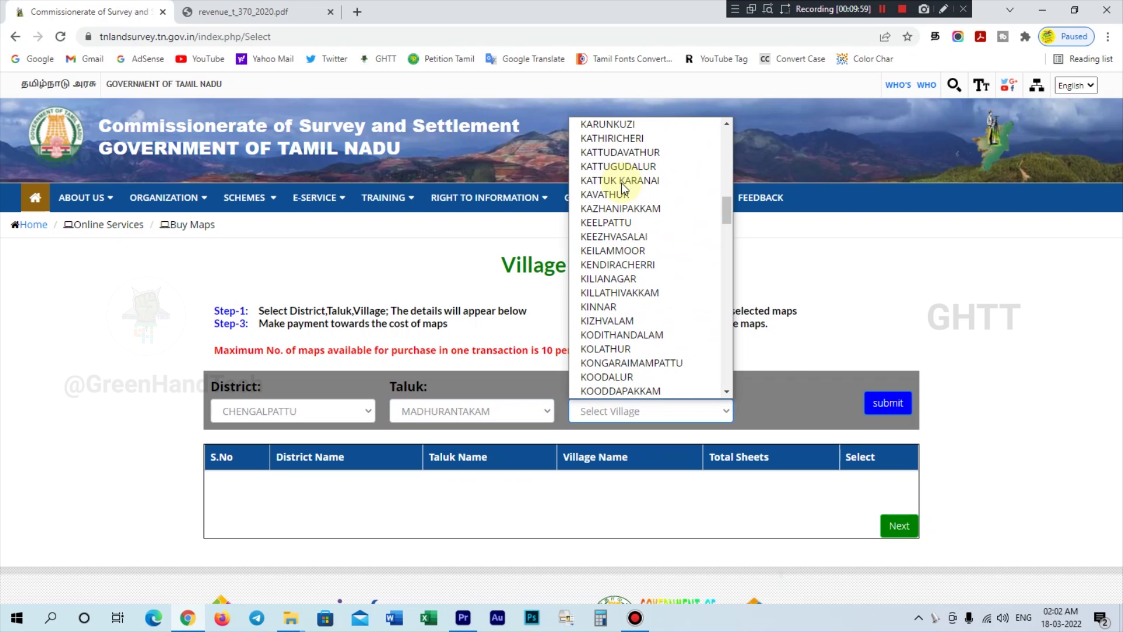
left_click(654, 296)
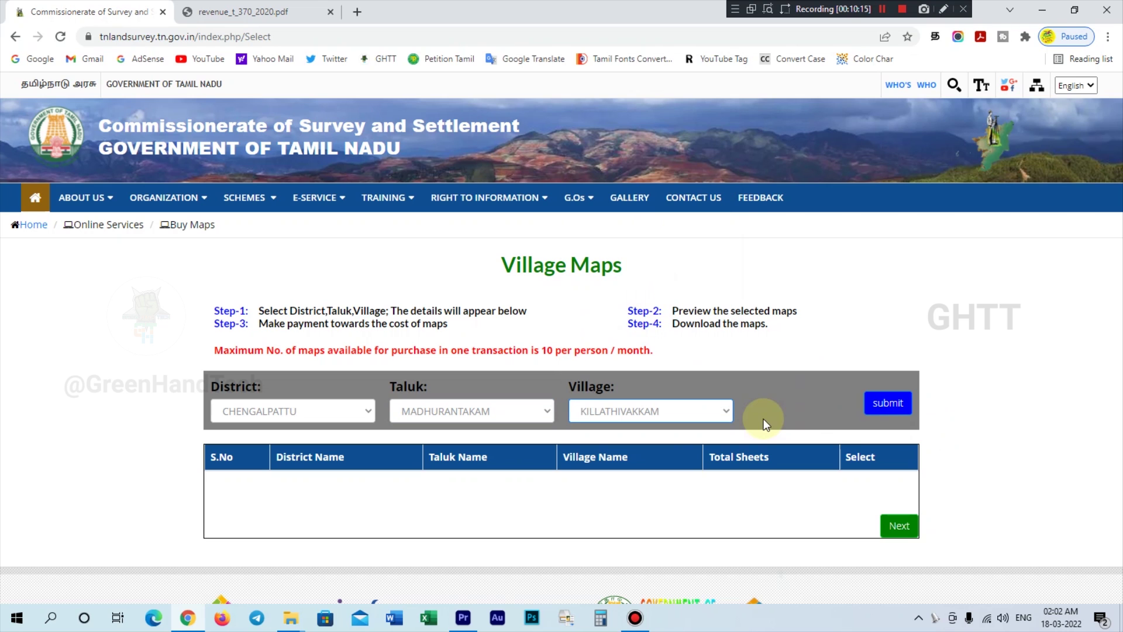
left_click(881, 409)
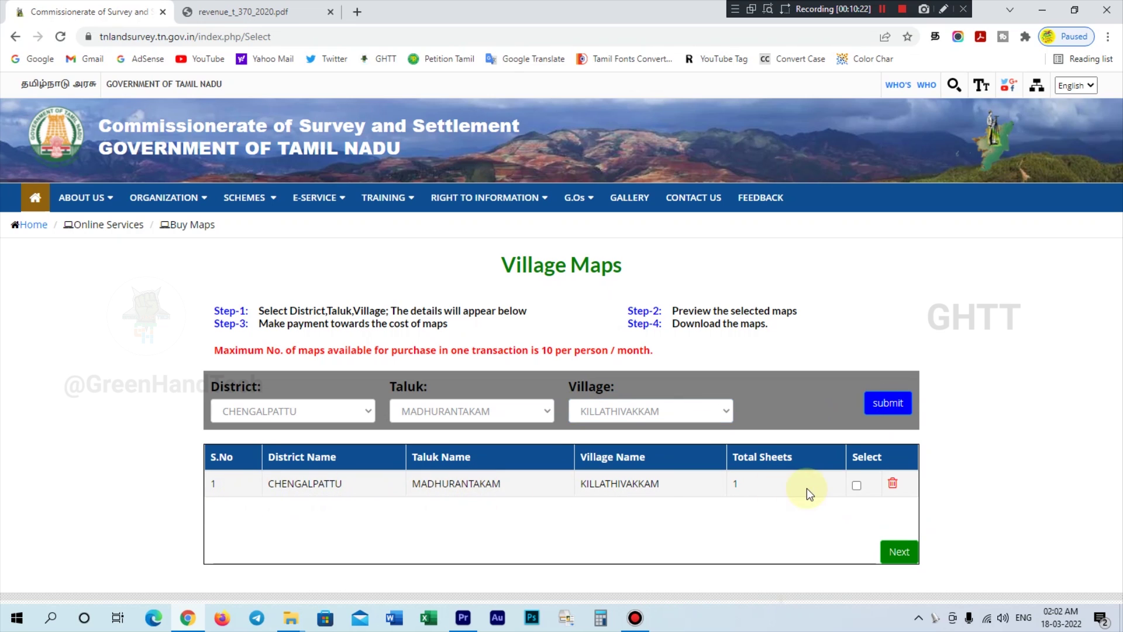
- Pick ORATHI as the next village in the Village dropdown
left_click(638, 416)
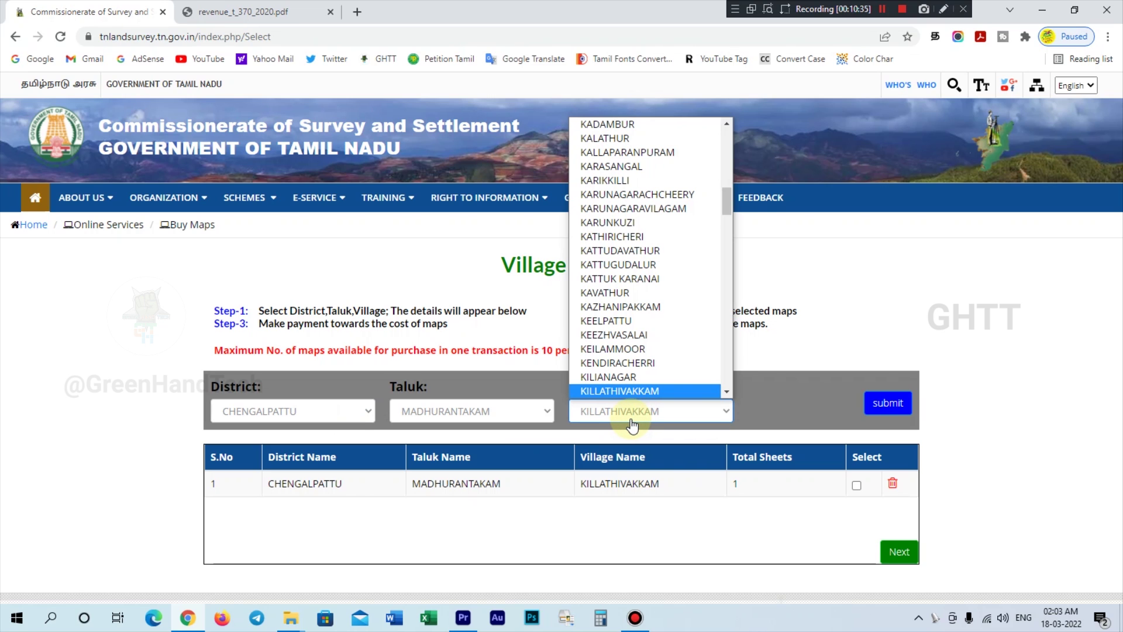
scroll(637, 257, "up", 5)
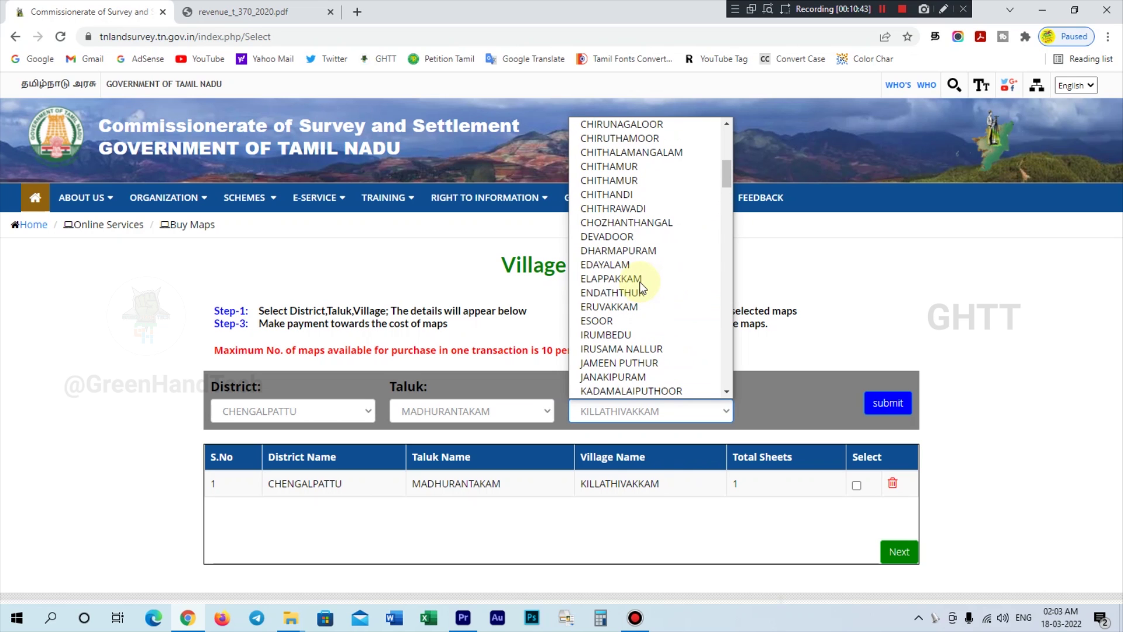
scroll(640, 280, "up", 5)
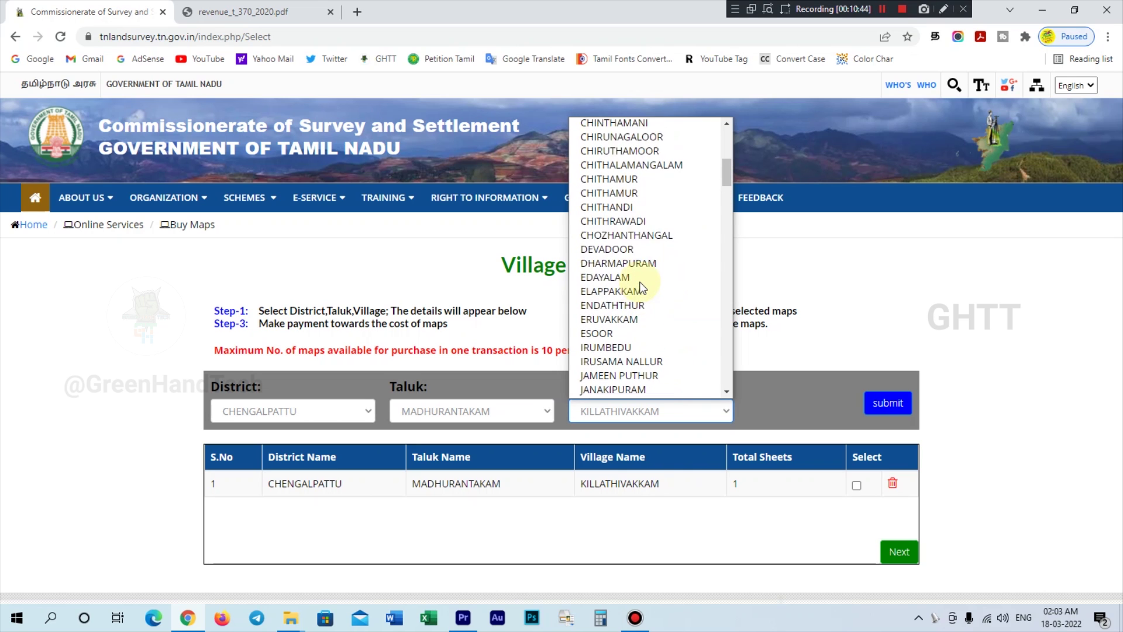
scroll(635, 231, "down", 20)
left_click(634, 227)
- Add then remove ORATHI, tick KILLATHIVAKKAM (1 sheet), and continue to Buyer Details
left_click(888, 403)
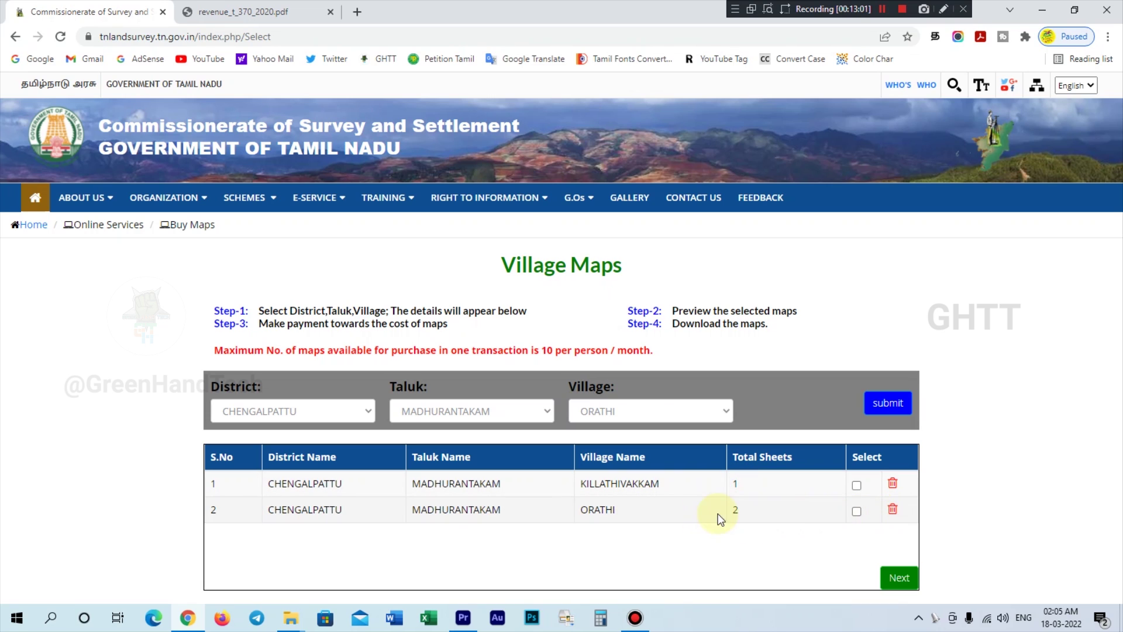
left_click(895, 510)
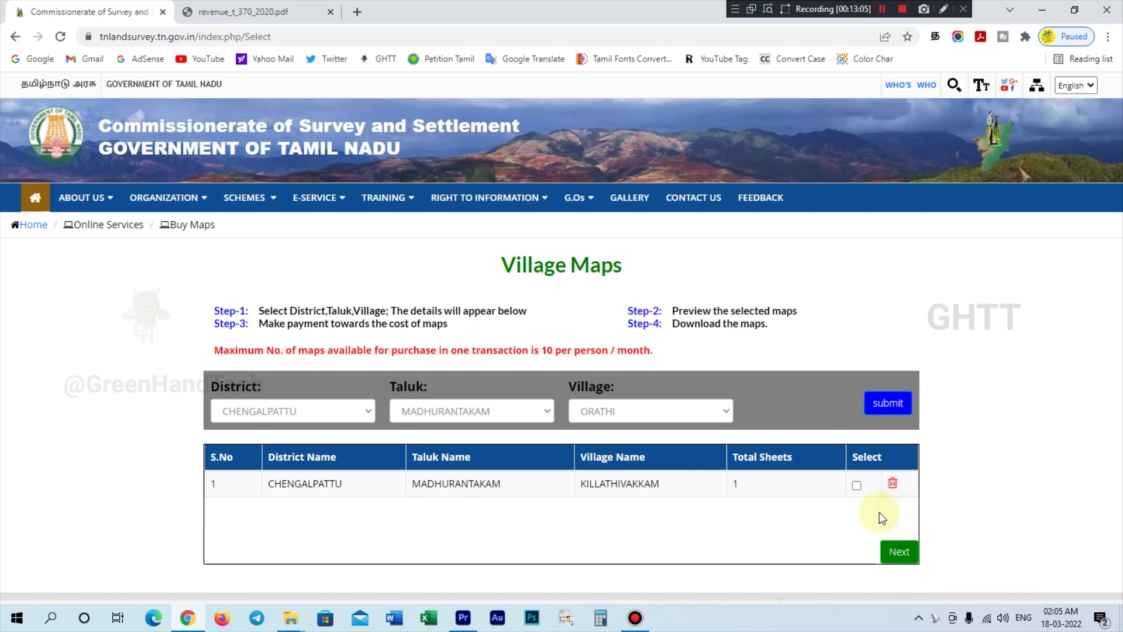
left_click(857, 489)
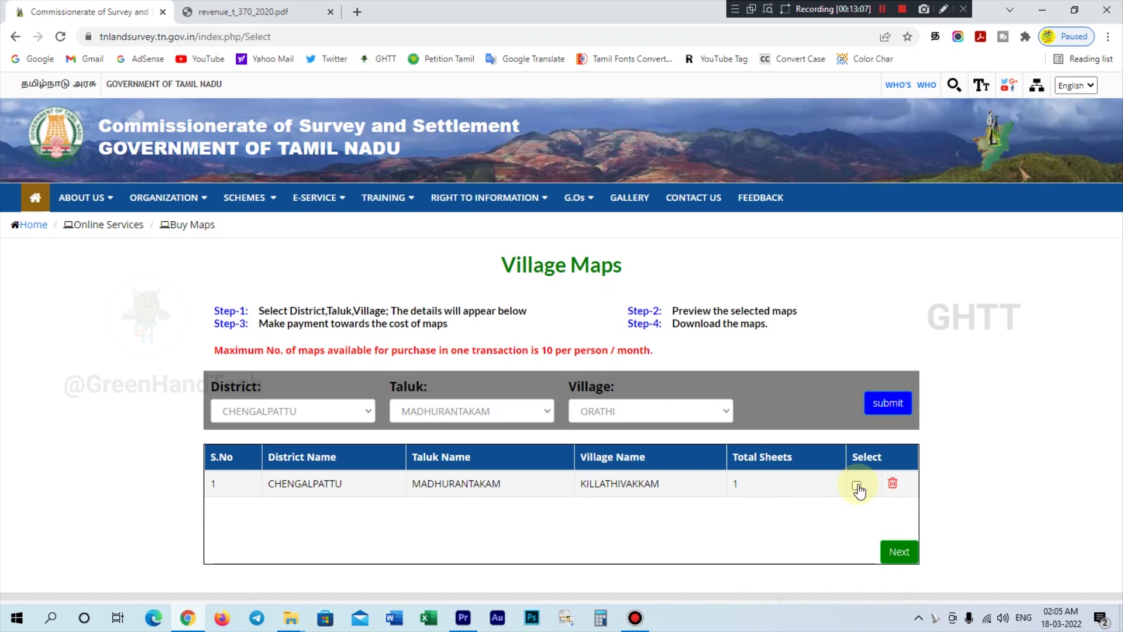
left_click(898, 552)
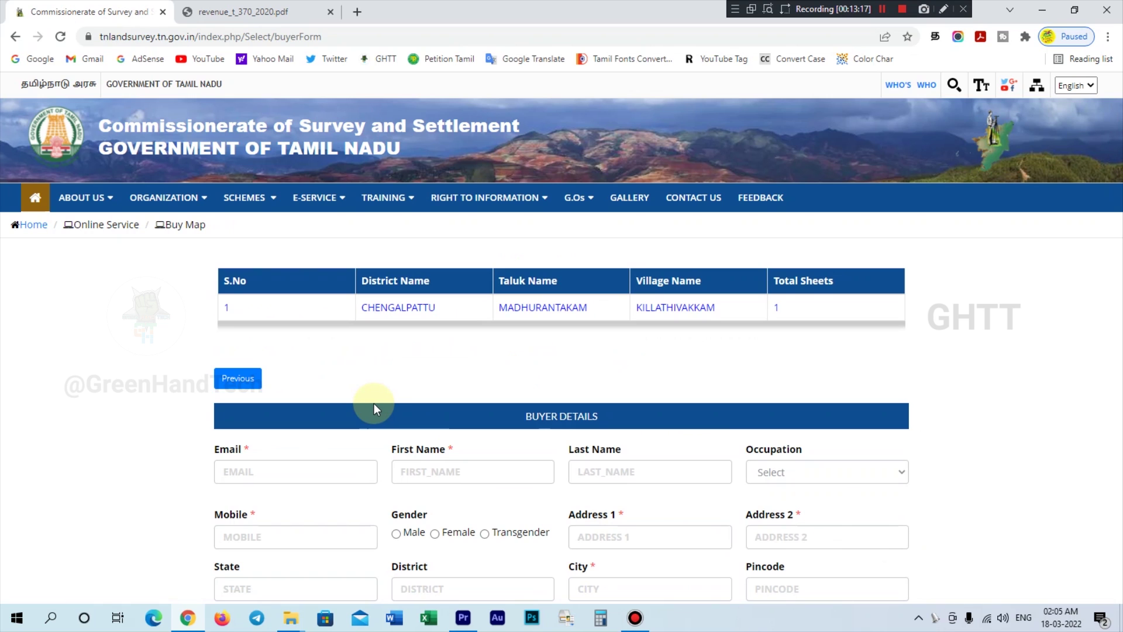
- Enter the buyer's e-mail, first and last name, Farmer occupation, mobile number and Male gender
scroll(357, 403, "down", 6)
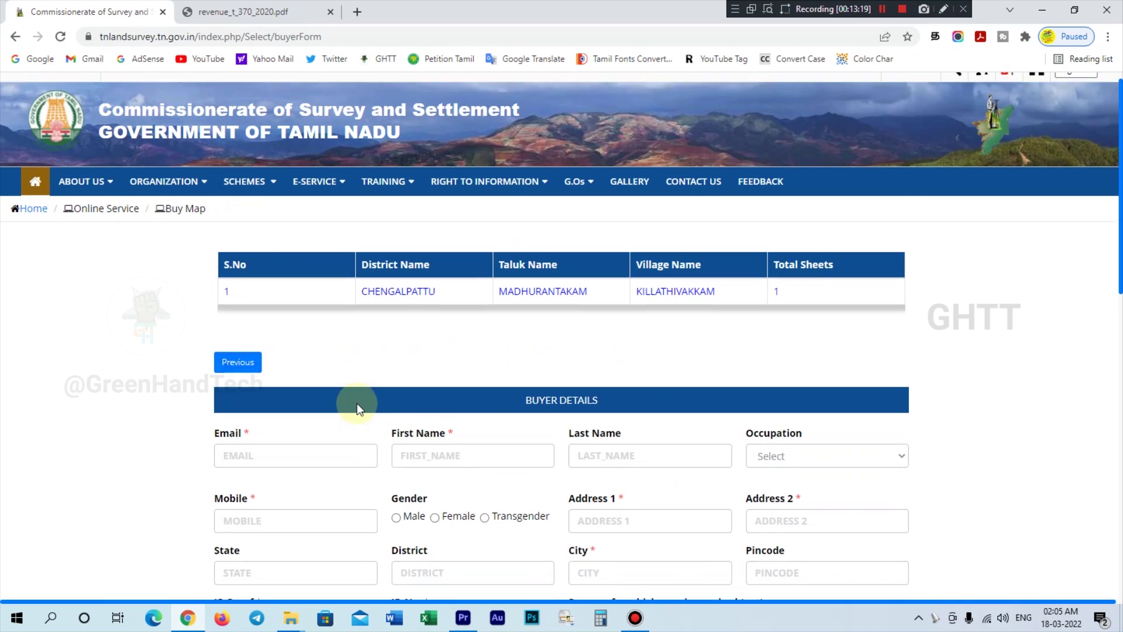
scroll(357, 403, "up", 1)
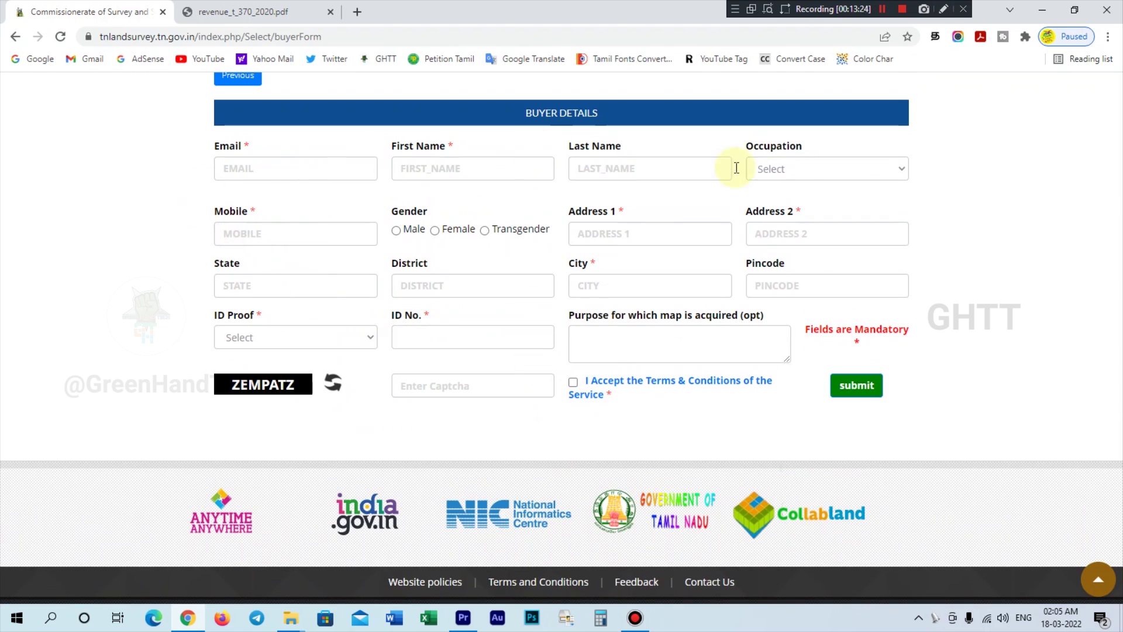
left_click(263, 177)
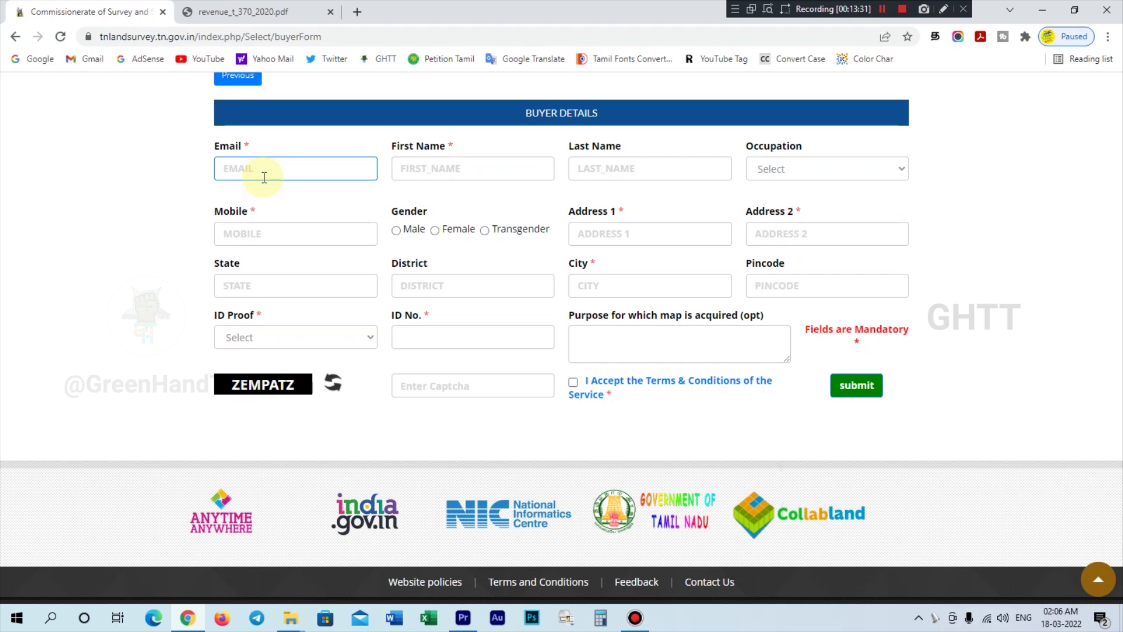
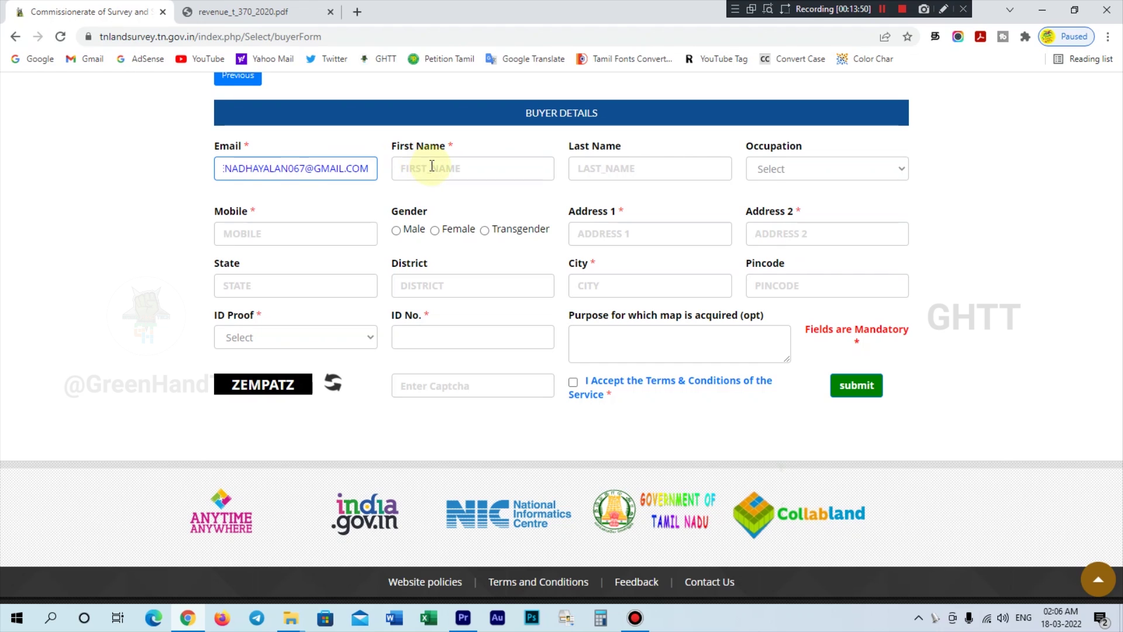
left_click(432, 166)
type("D")
key("Tab")
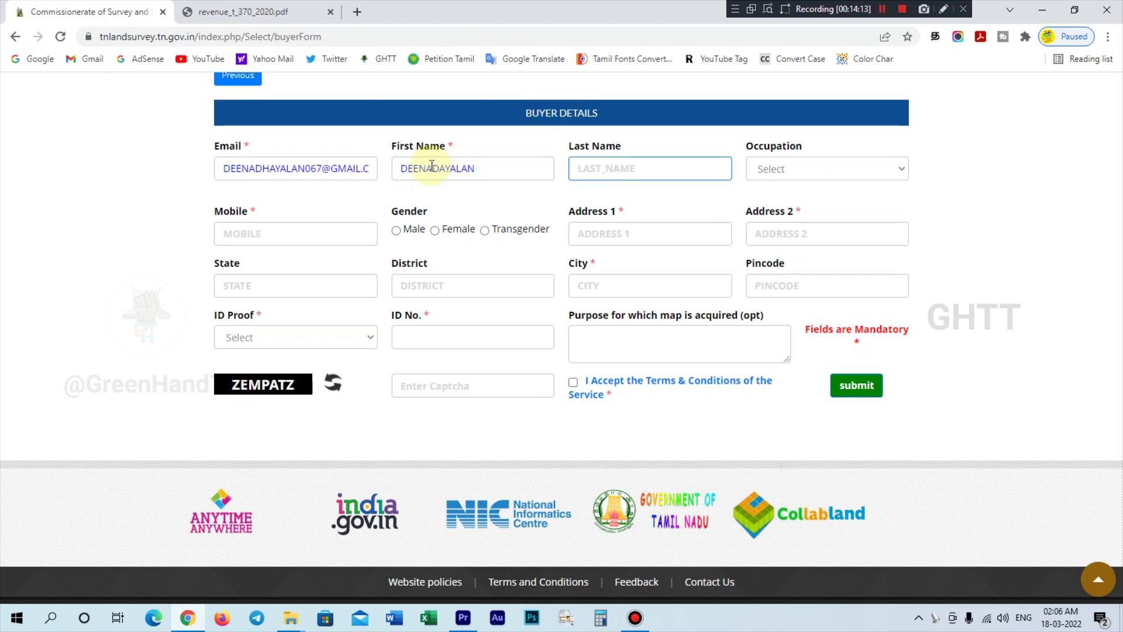
type("N")
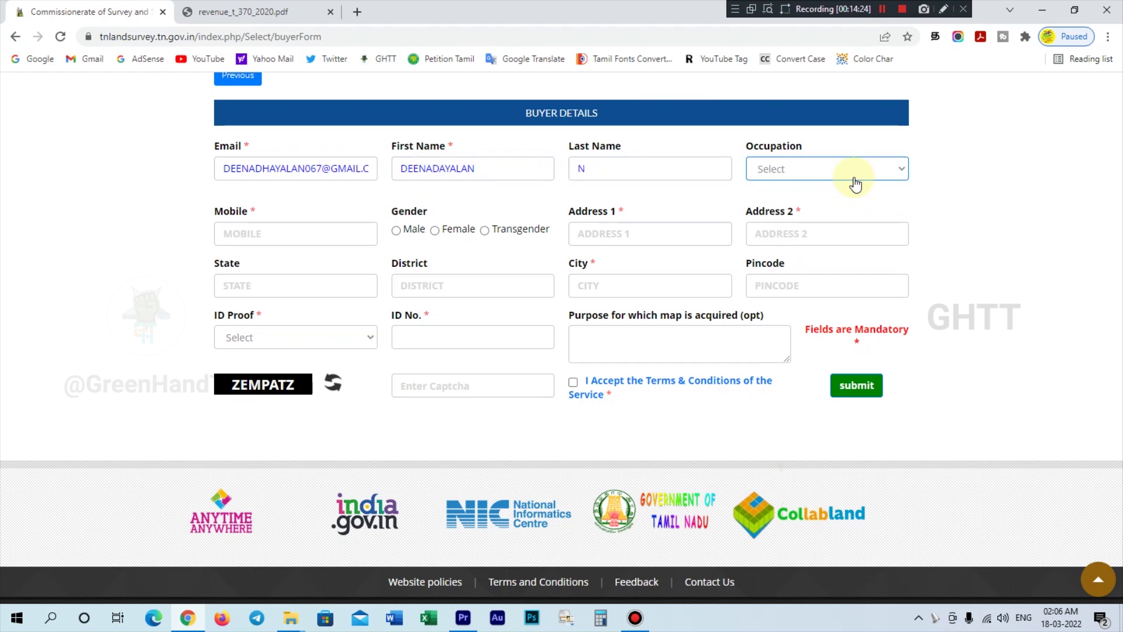
left_click(849, 178)
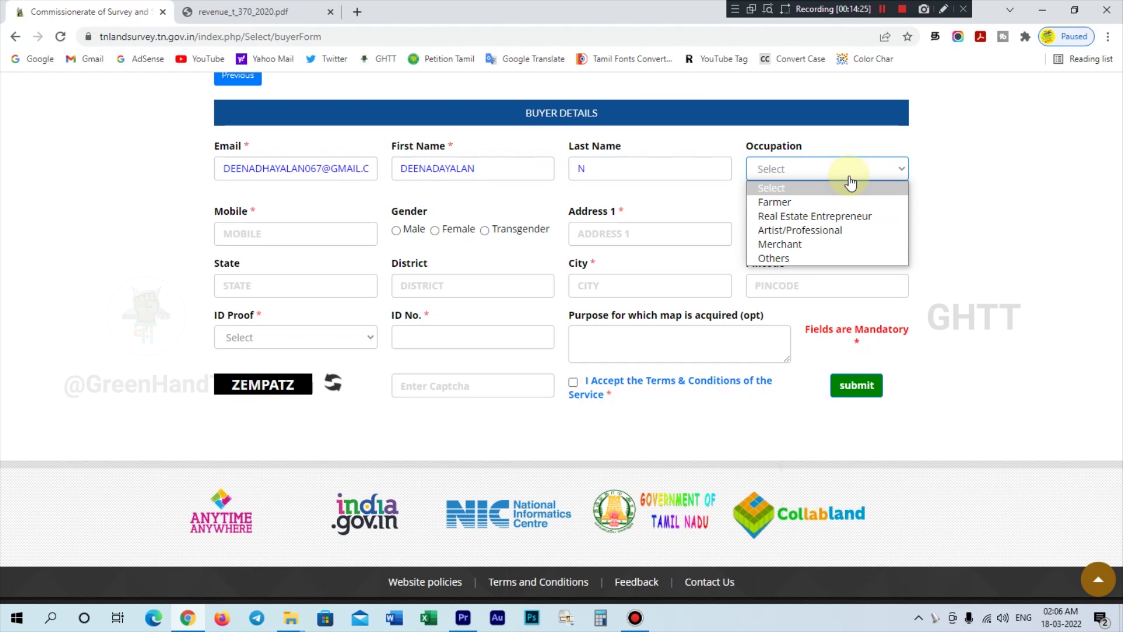
left_click(845, 202)
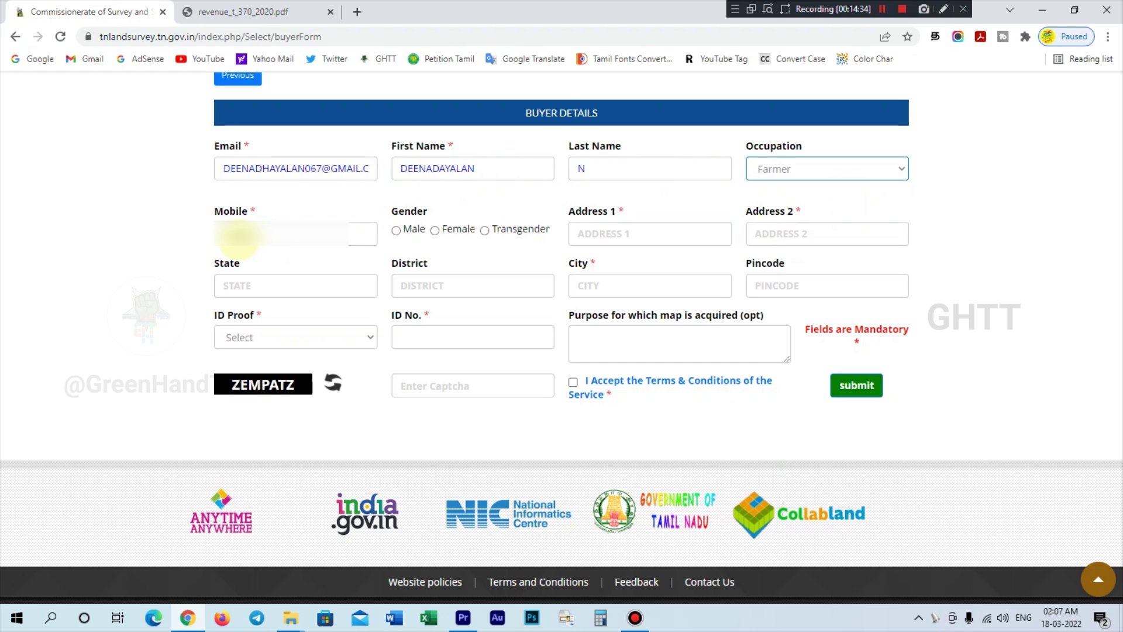
left_click(252, 229)
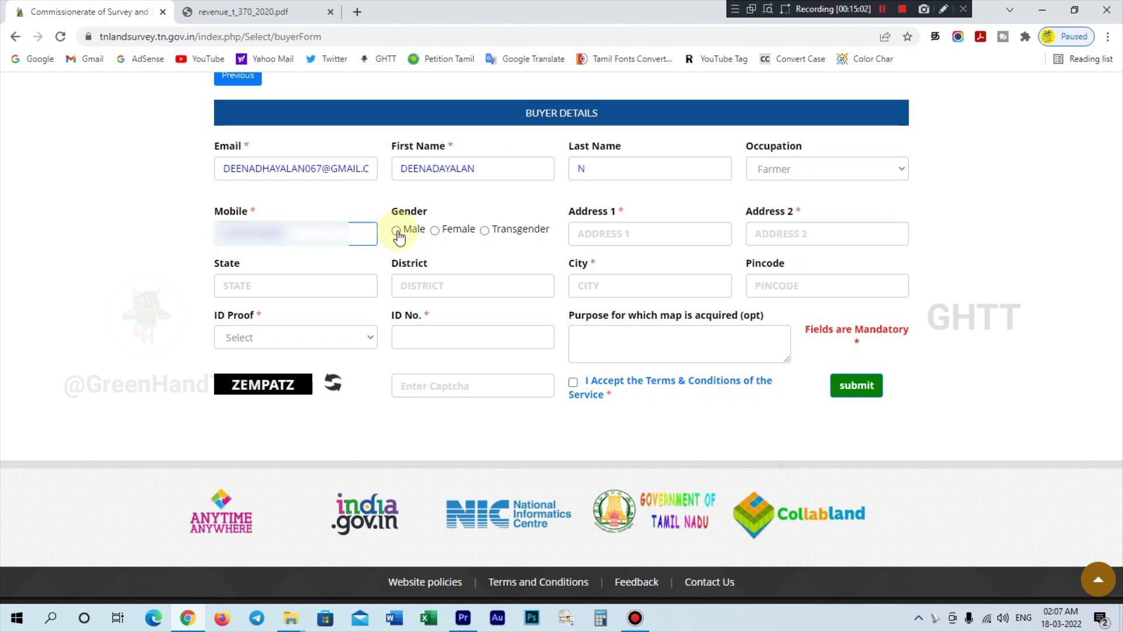
left_click(396, 230)
- Fill in the buyer's two address lines, state, district, city and pincode
left_click(646, 237)
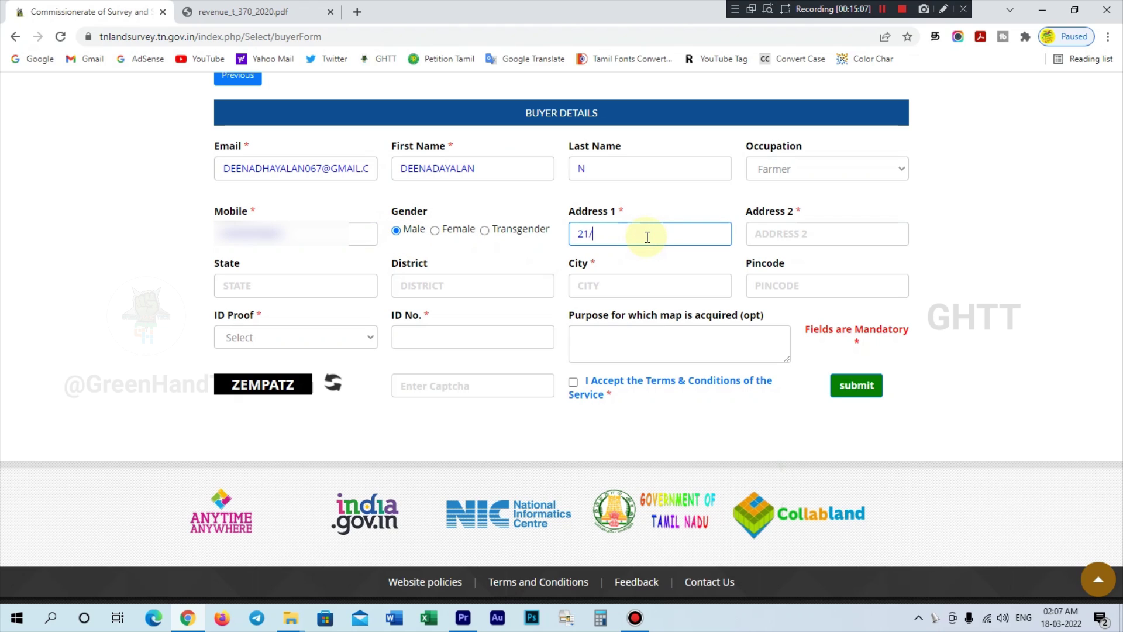
key("Tab")
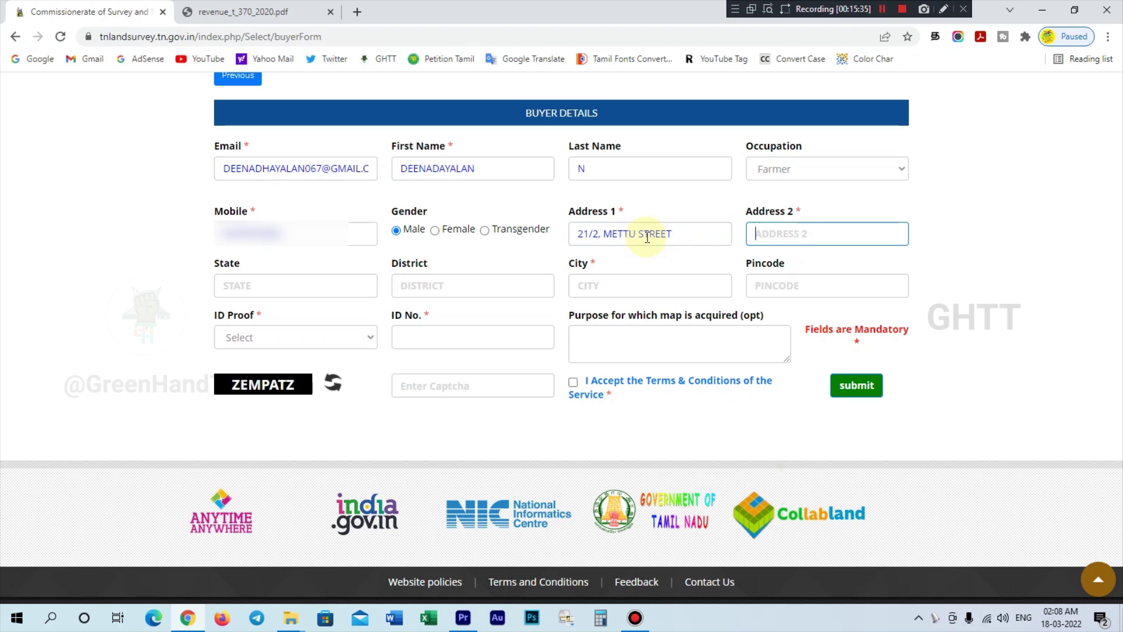
type("KIL")
type("LATHIVAKKAM VILLAGE")
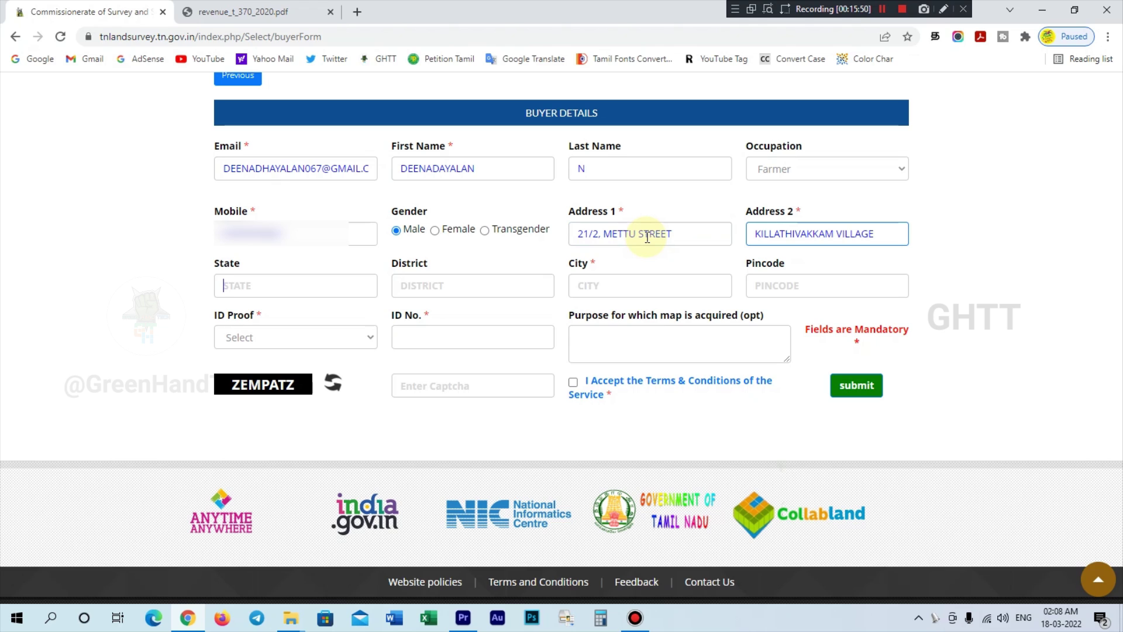
key("Tab")
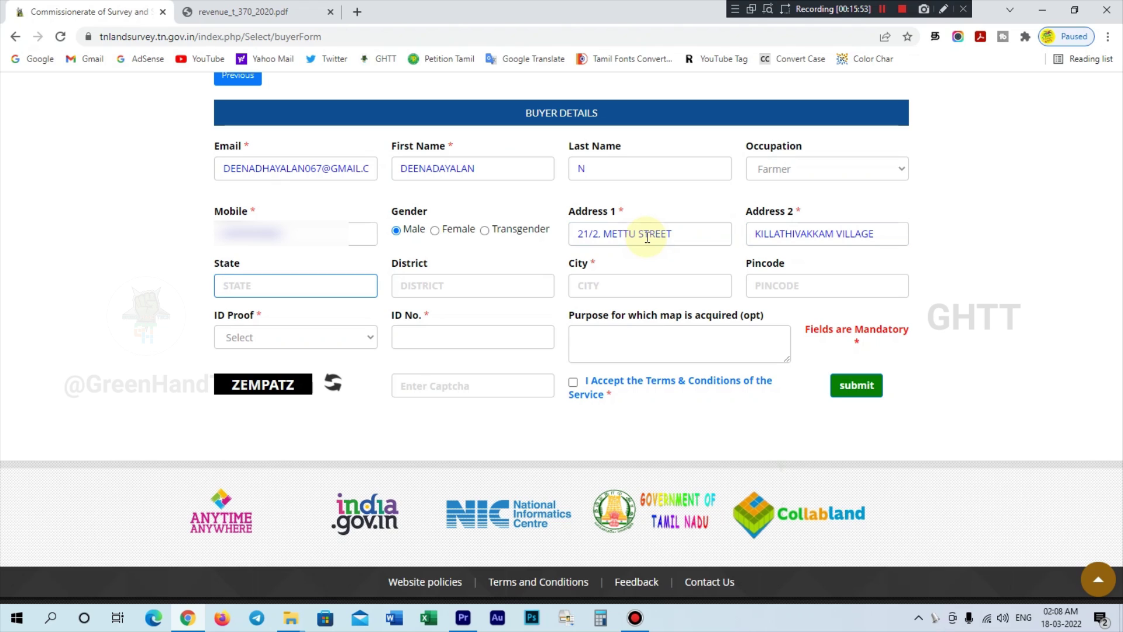
type("TAMILNADU")
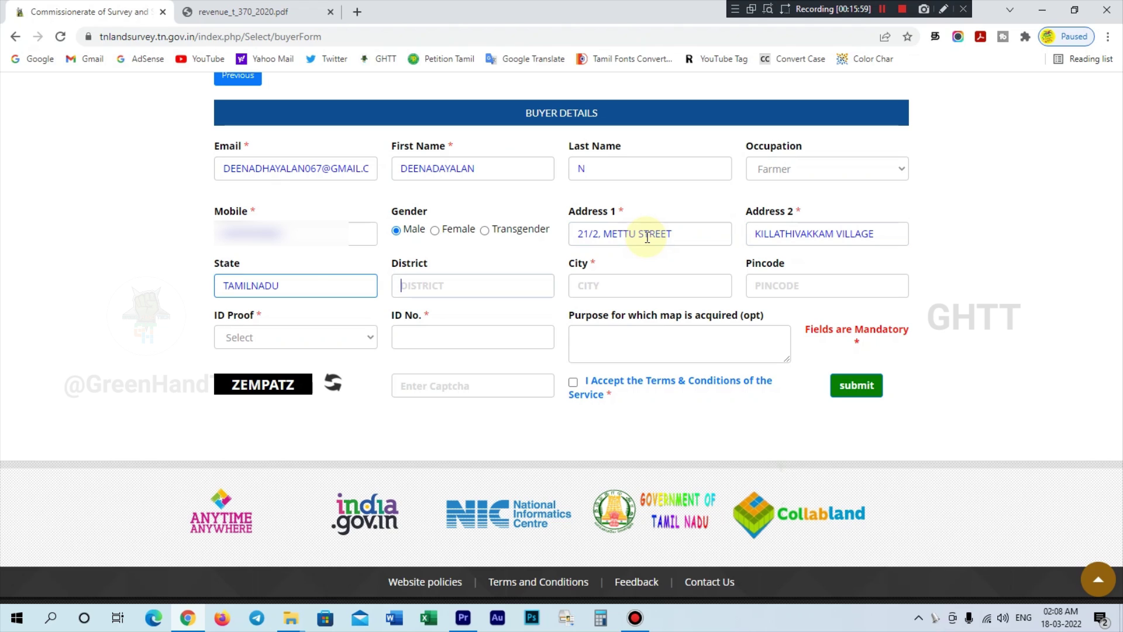
key("Tab")
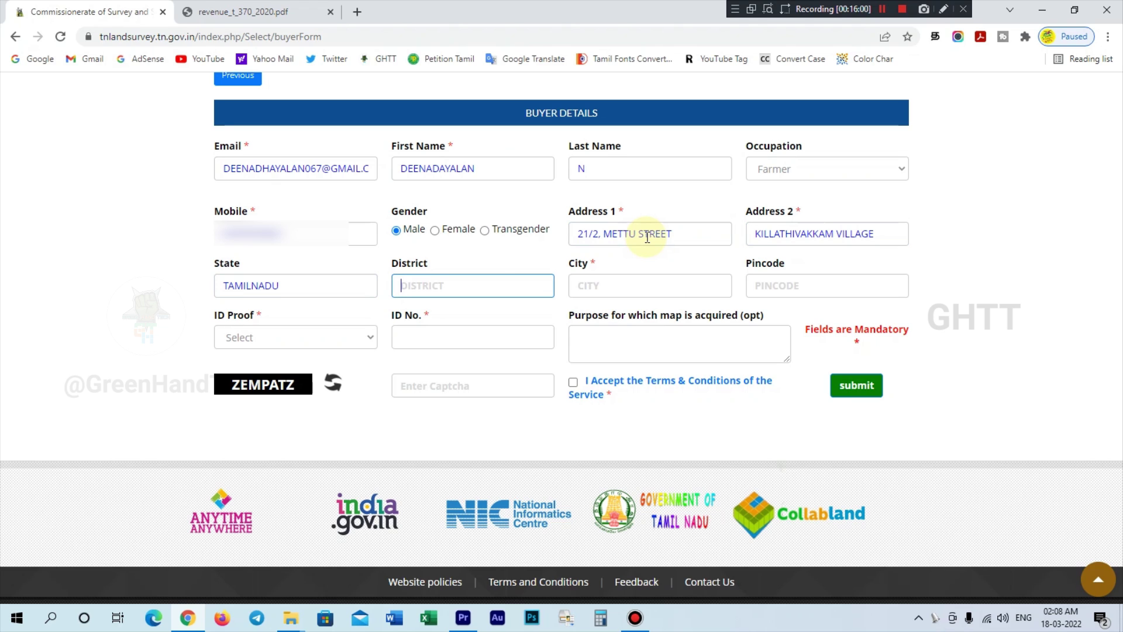
type("CHENGALPATTU")
key("Tab")
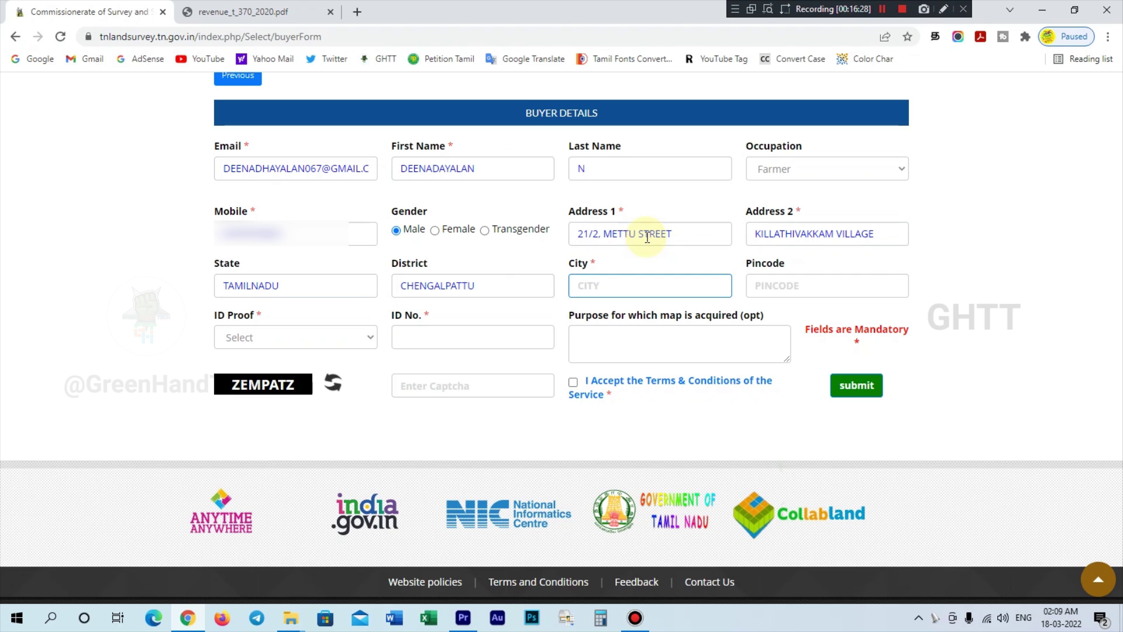
type("M")
type("ADURATAKAM")
key("Tab")
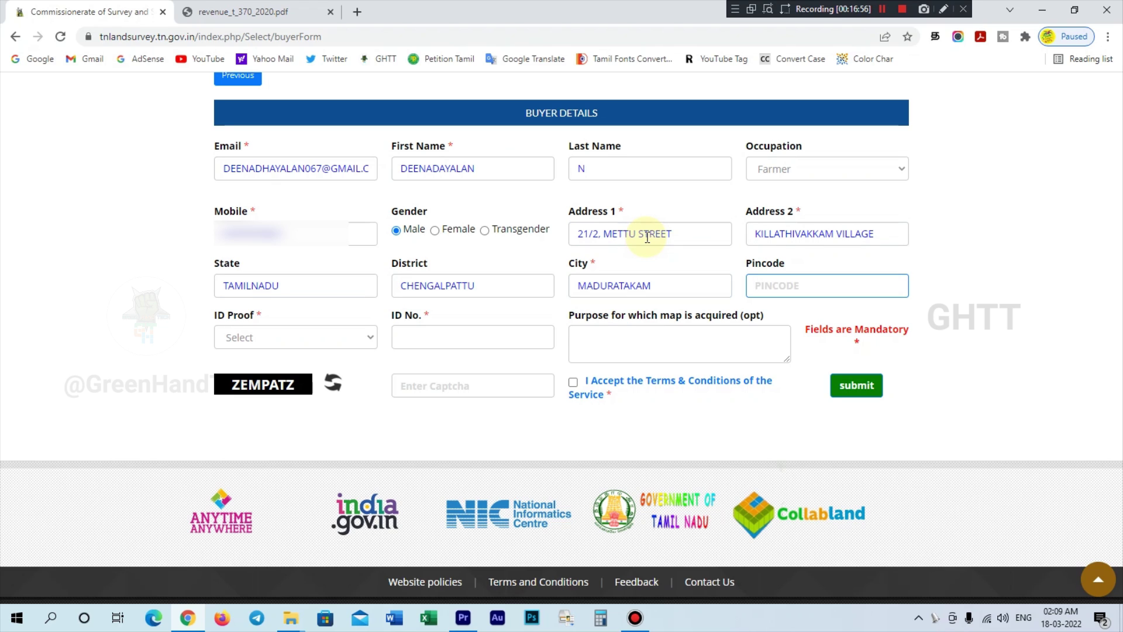
type("603307")
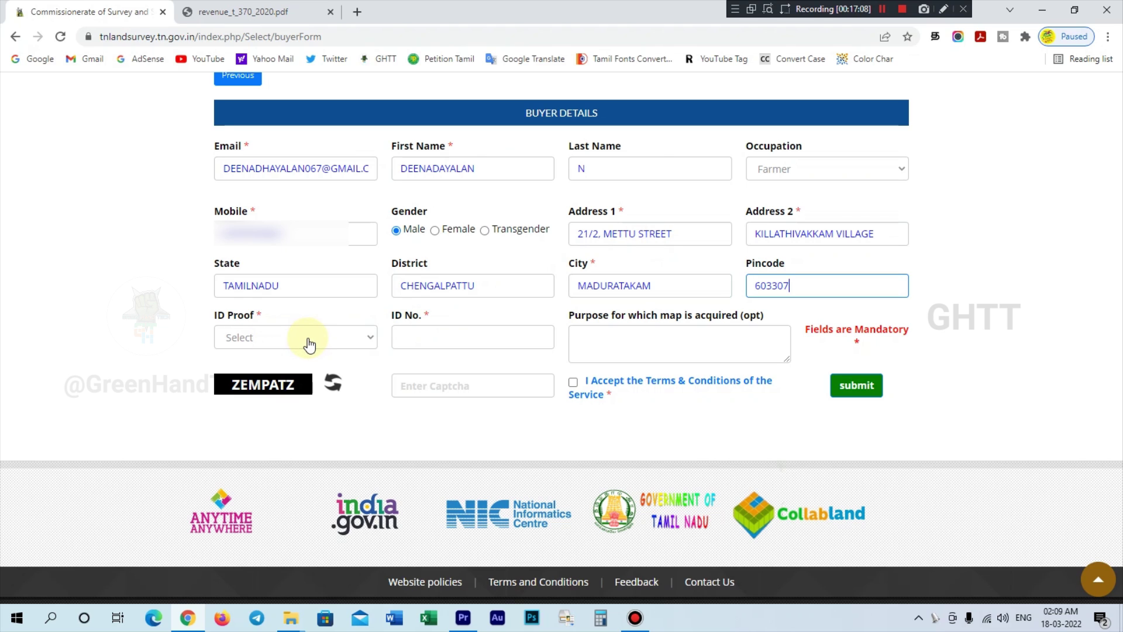
- Choose Voter Id proof with its number, enter the captcha, accept the terms and submit
left_click(310, 345)
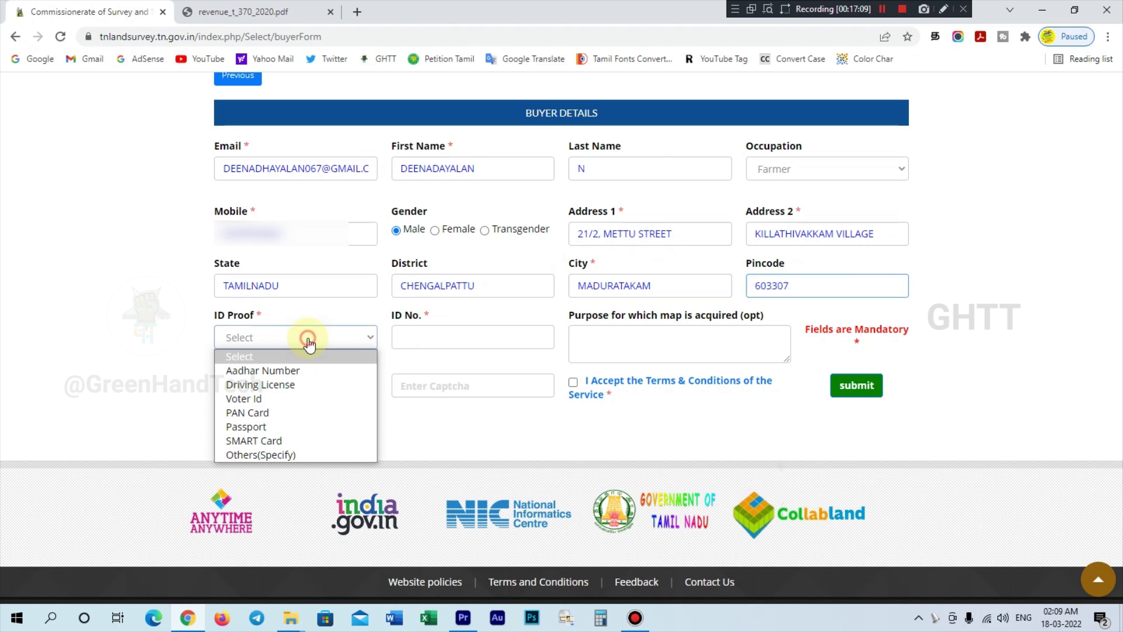
left_click(285, 397)
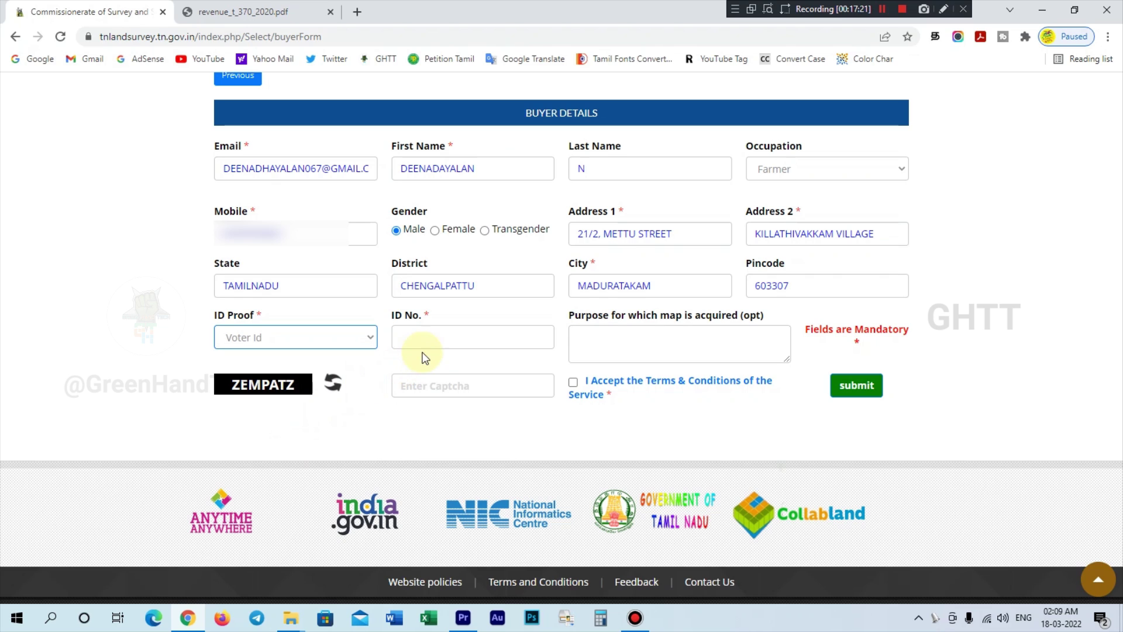
left_click(431, 334)
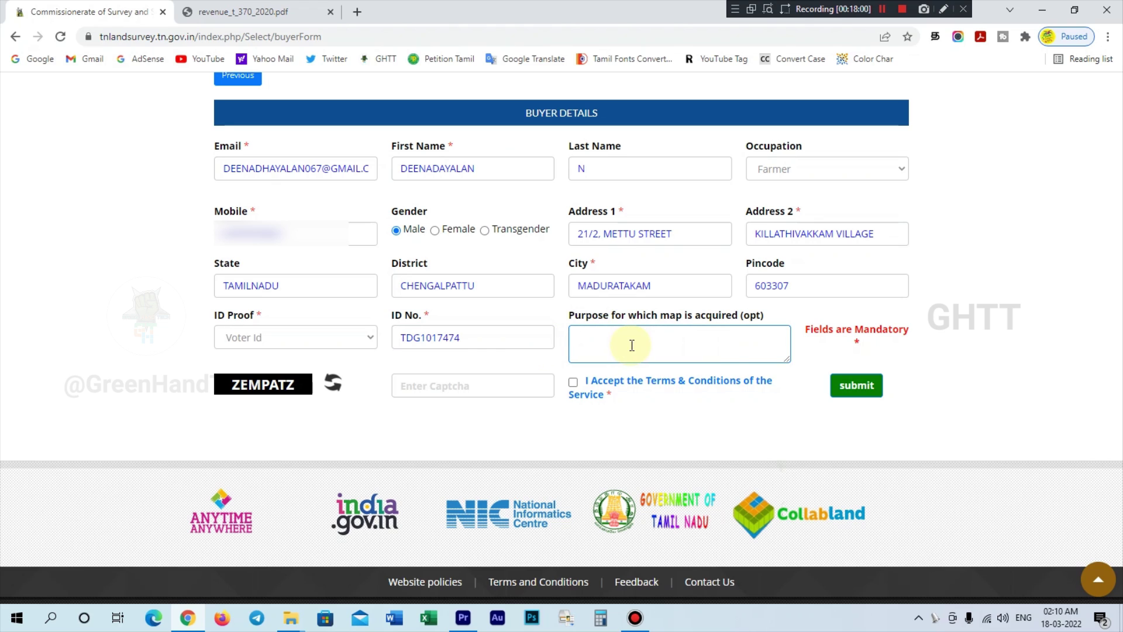
type("CROSS CHECK")
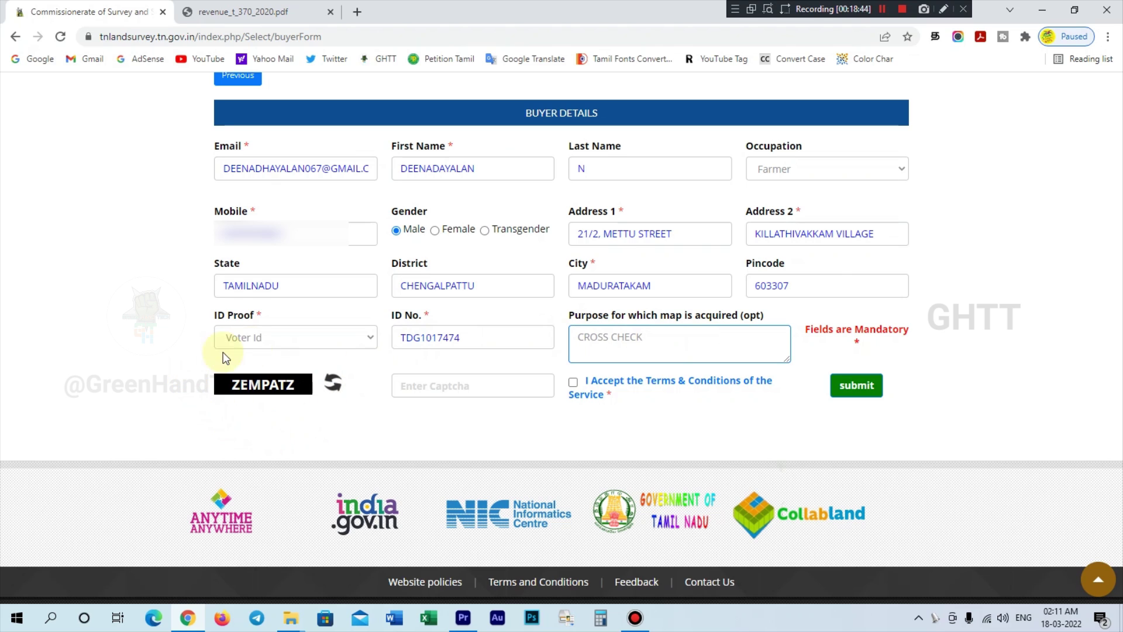
left_click(443, 392)
type("ZEMPATZ")
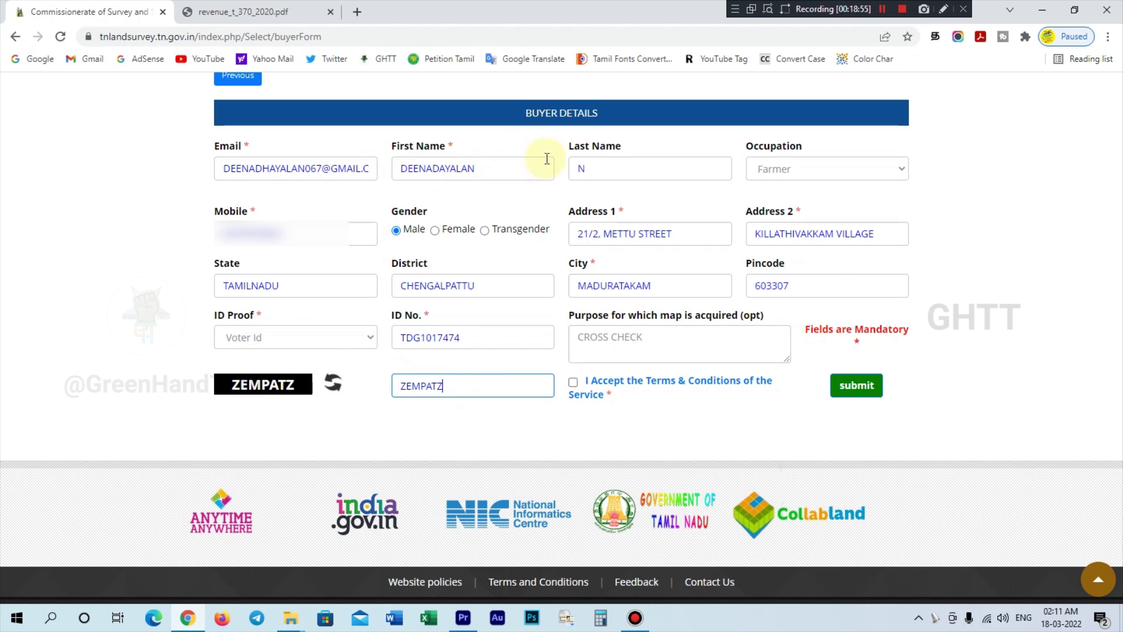
left_click(575, 385)
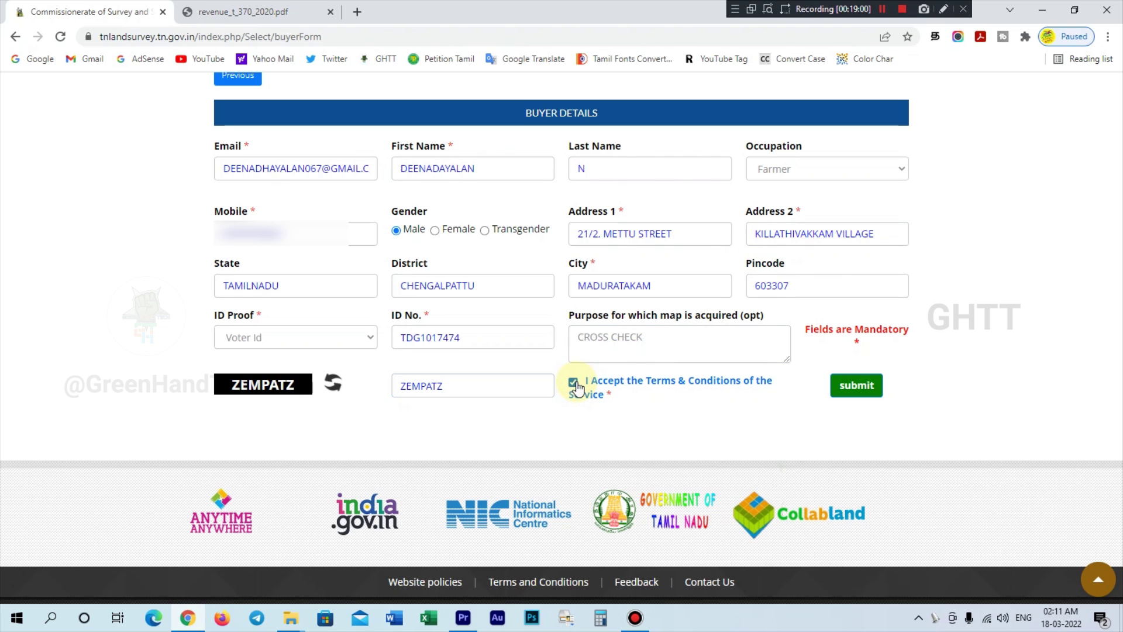
left_click(850, 393)
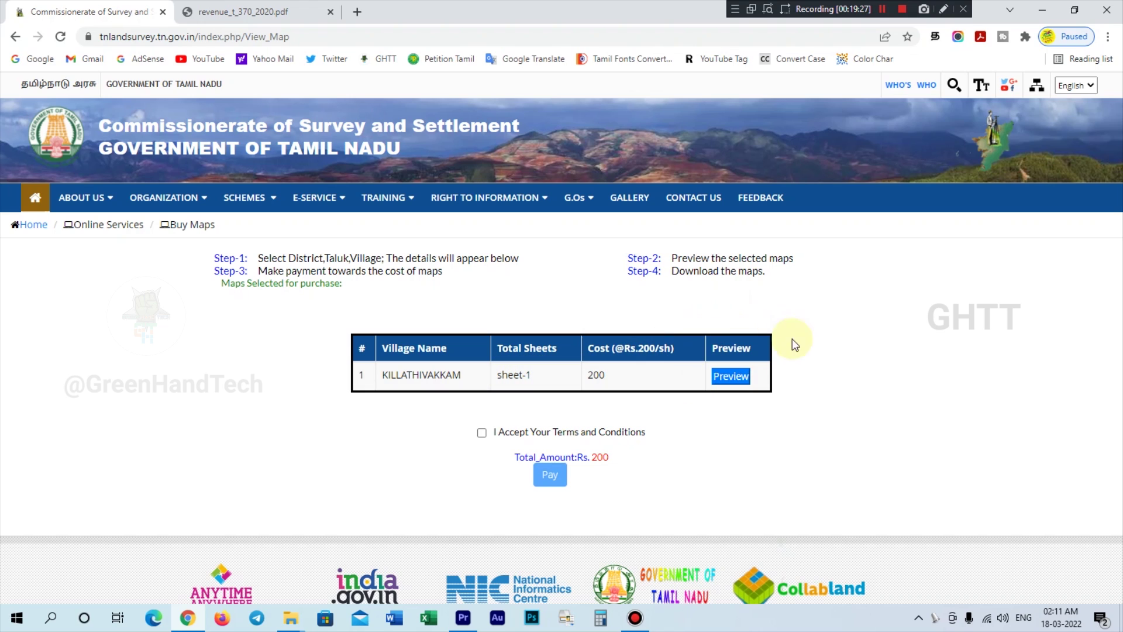
- Preview the KILLATHIVAKKAM map sheet, zoom in on it, then close the preview tab
left_click(736, 380)
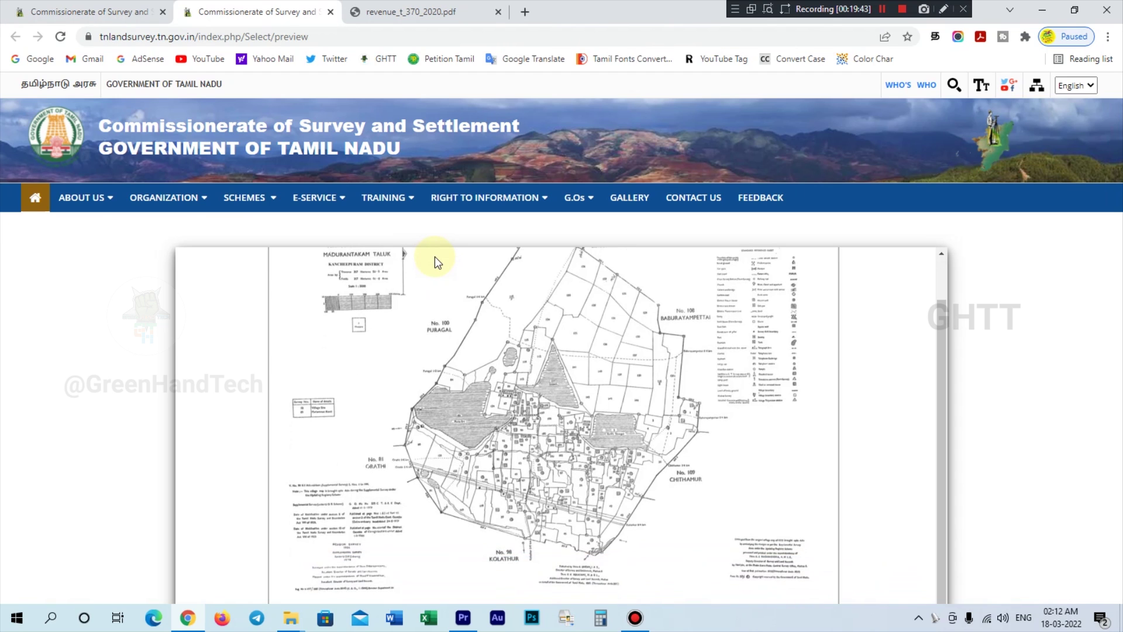
left_click_drag(1115, 243, 1120, 335)
left_click(560, 430)
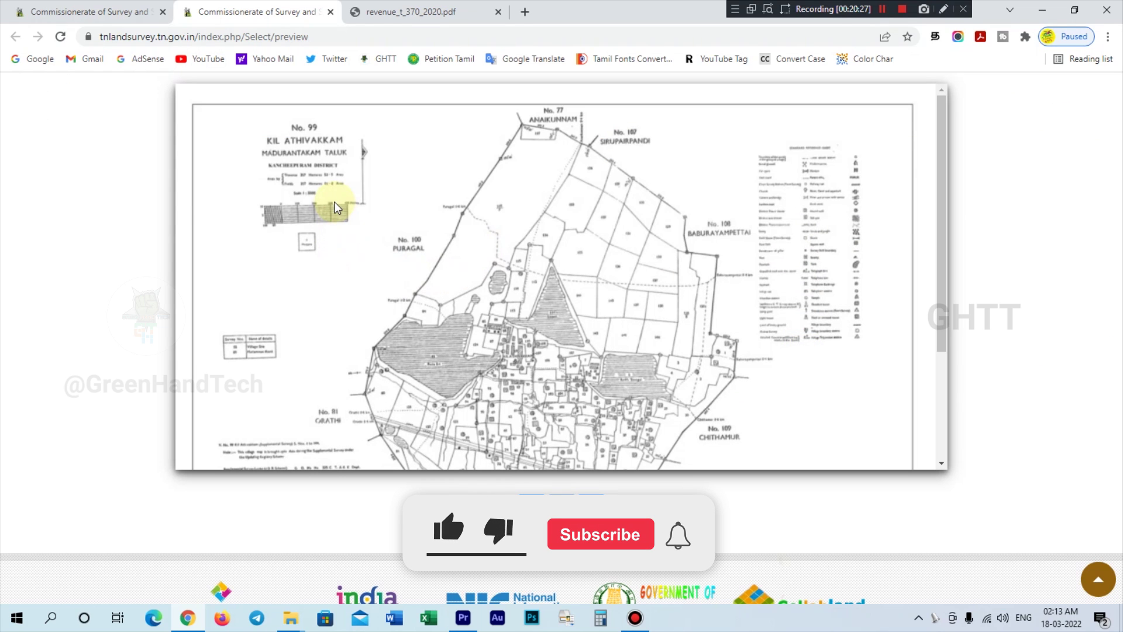
scroll(336, 208, "down", 3)
scroll(336, 207, "up", 5)
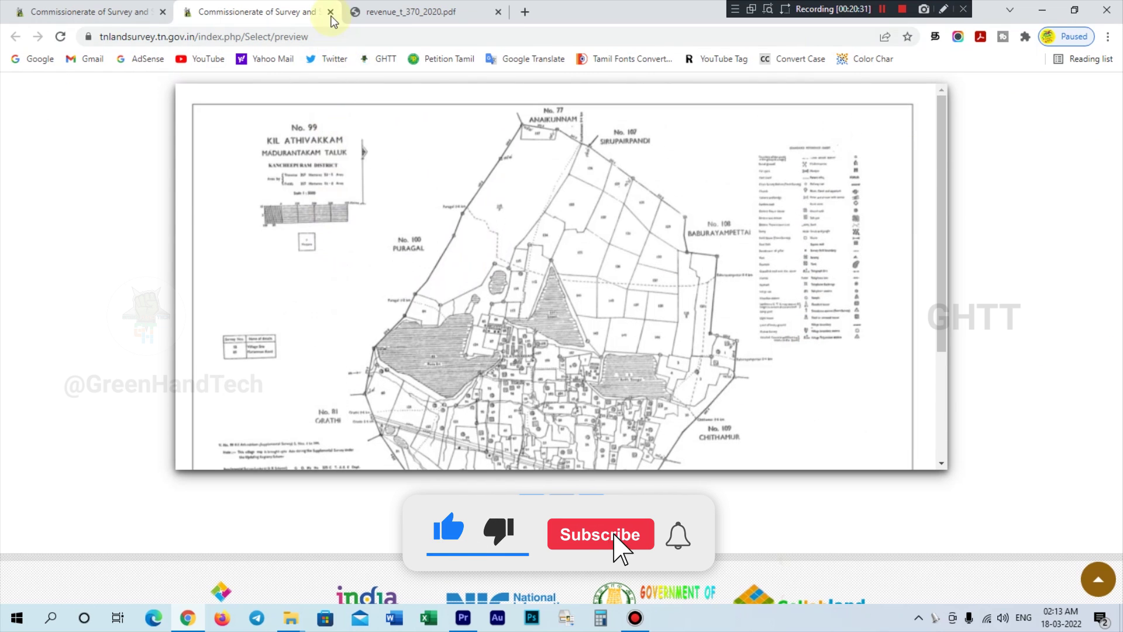
left_click(331, 12)
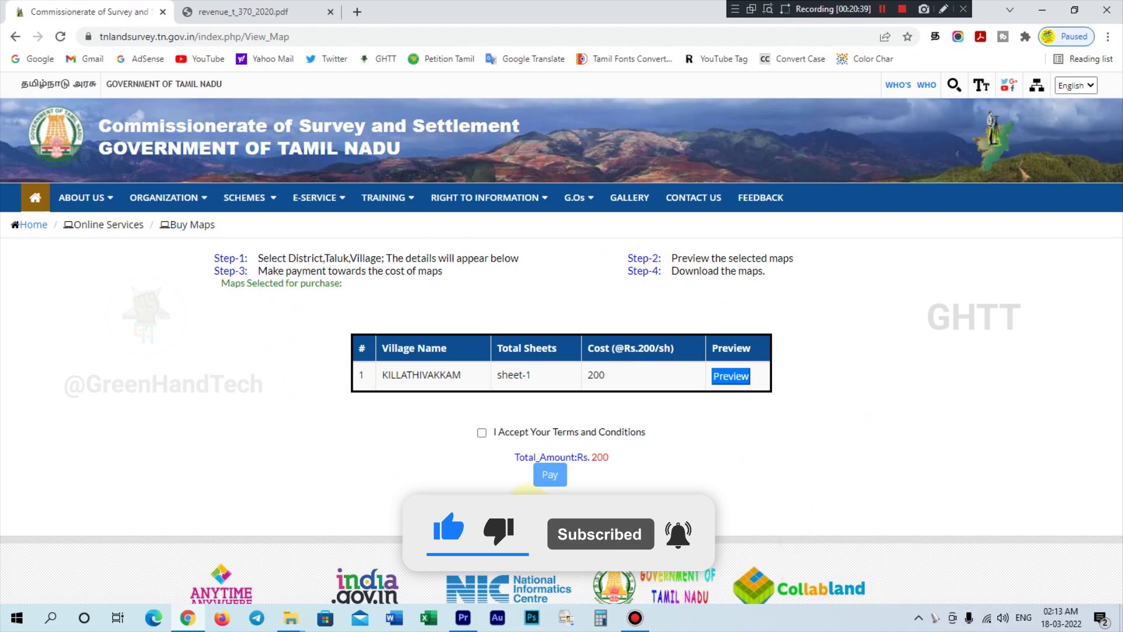
- Accept the terms, dismiss the notice, and pay the ₹200 KILLATHIVAKKAM map cost
left_click(482, 434)
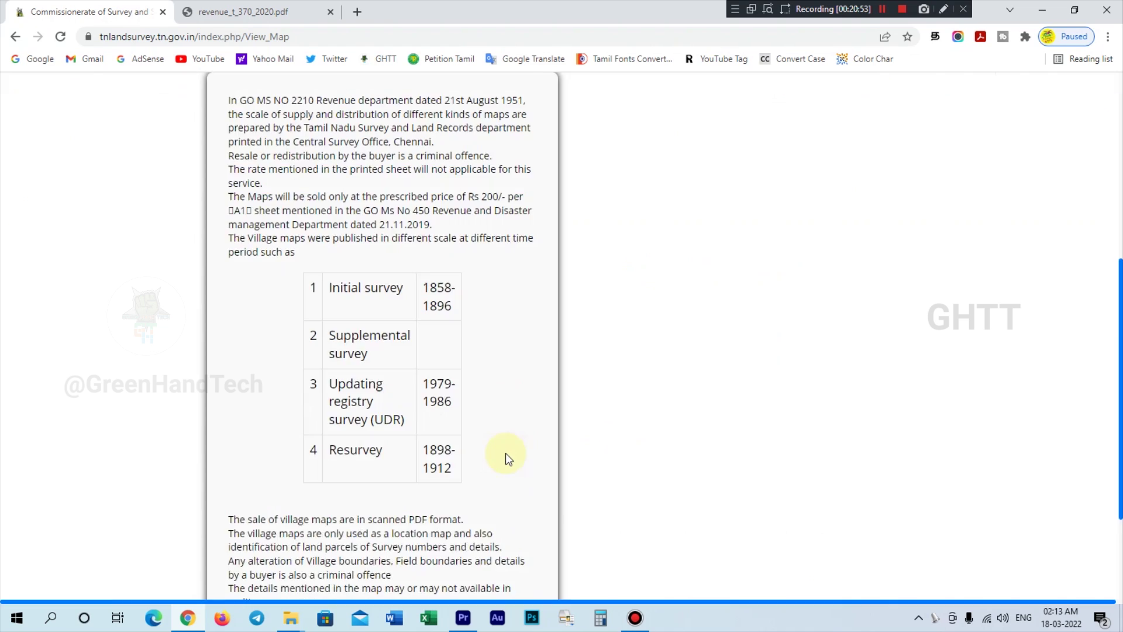
scroll(527, 467, "down", 3)
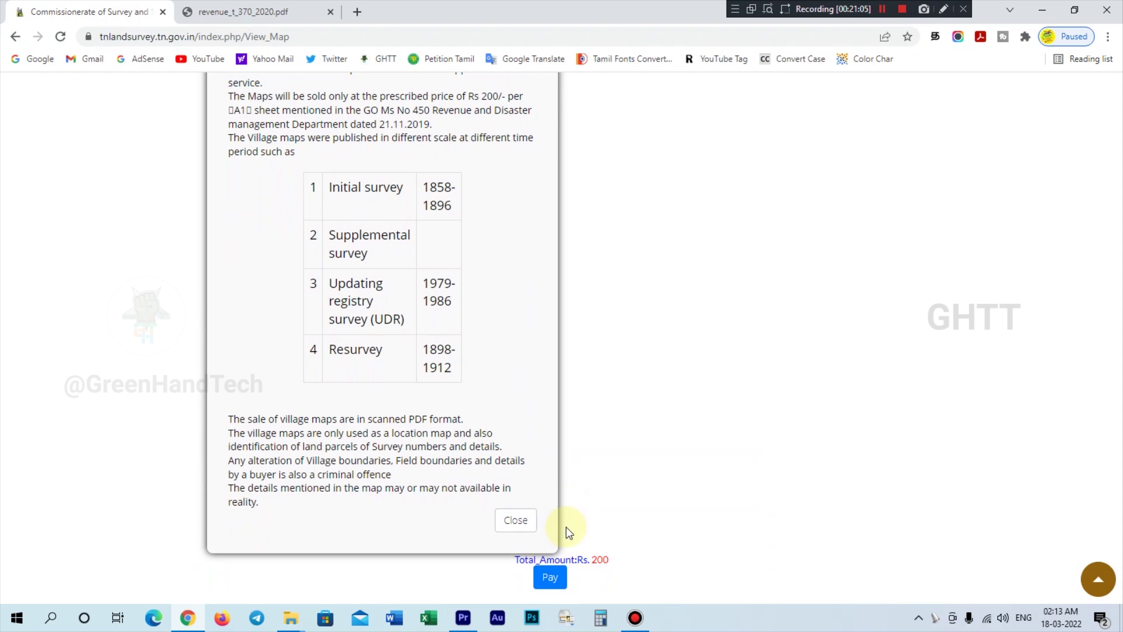
left_click(524, 527)
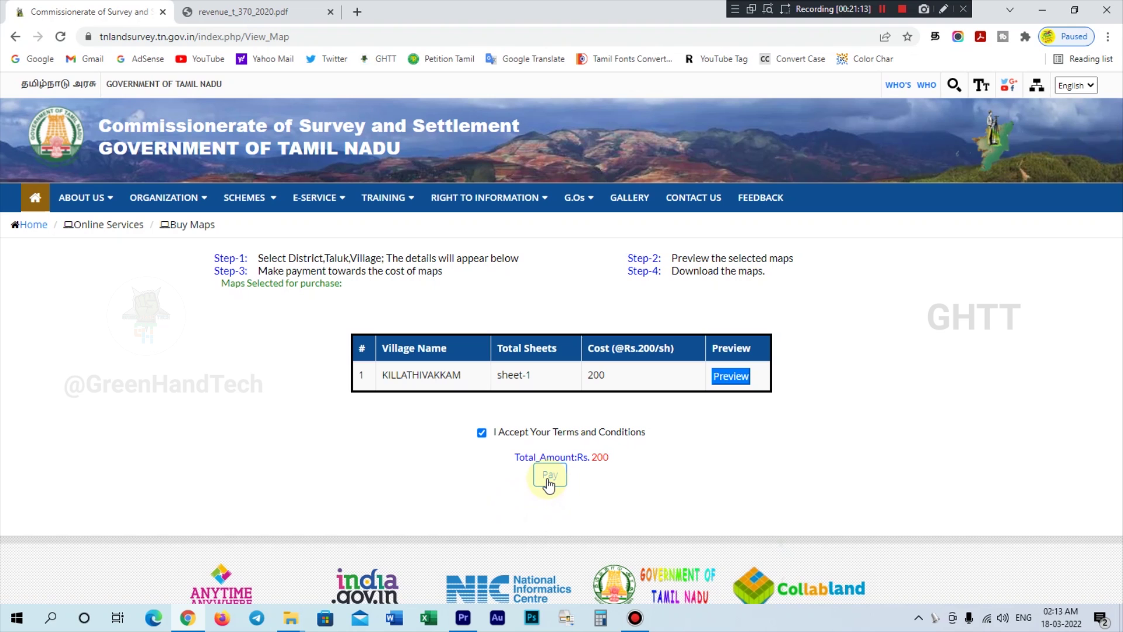
left_click(549, 478)
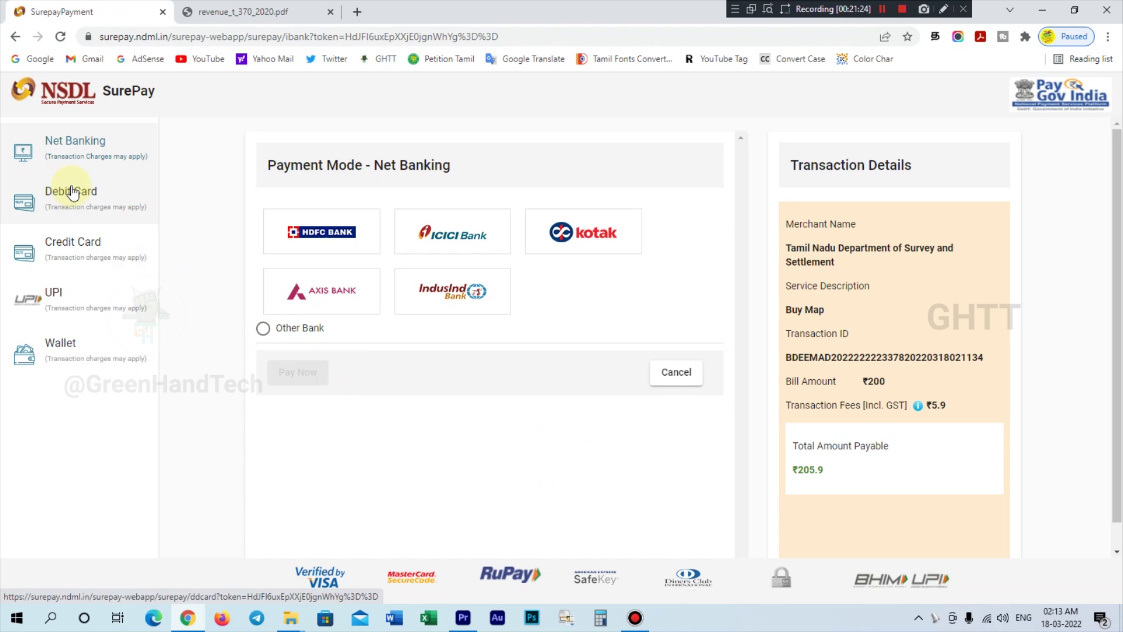
- Pick UPI among the payment modes, enter the virtual payment address and pay ₹200
left_click(75, 217)
left_click(76, 263)
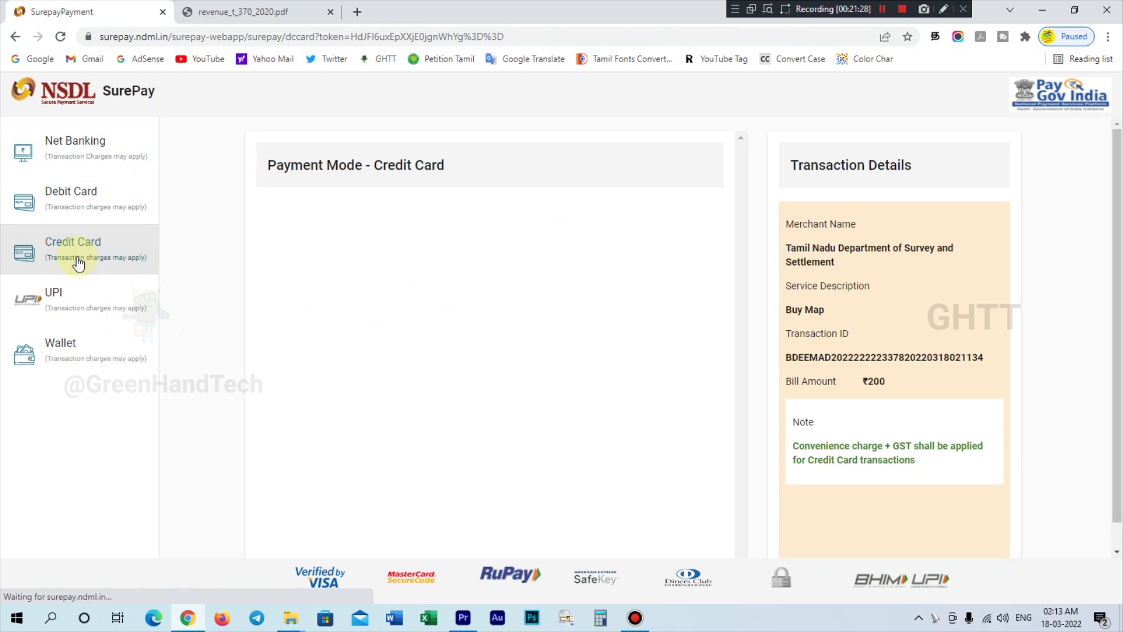
left_click(70, 309)
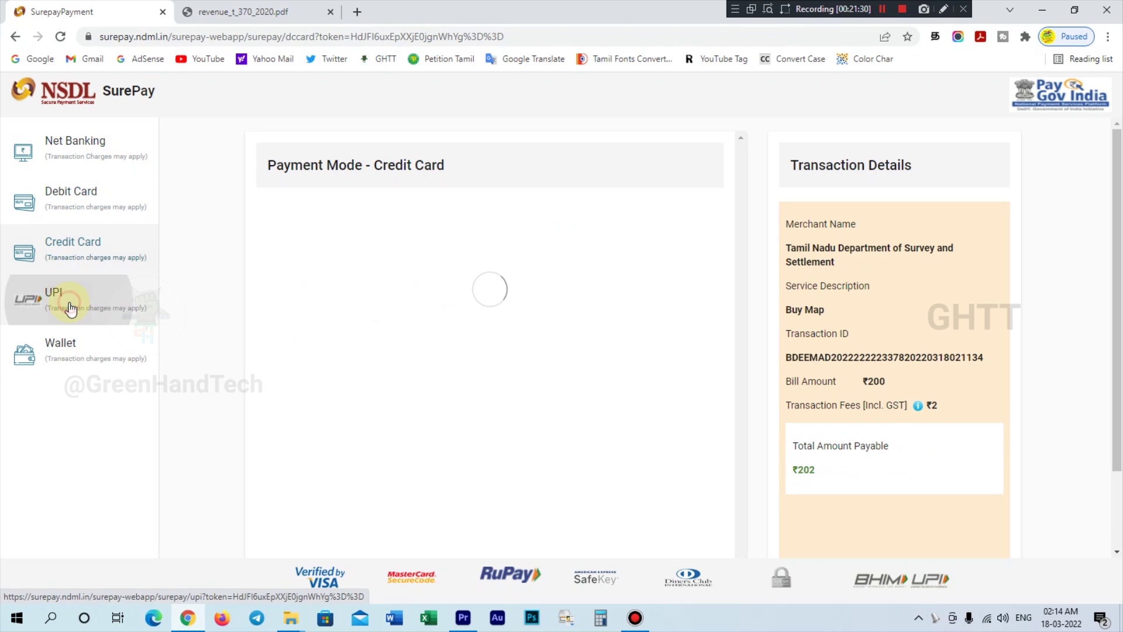
left_click(82, 344)
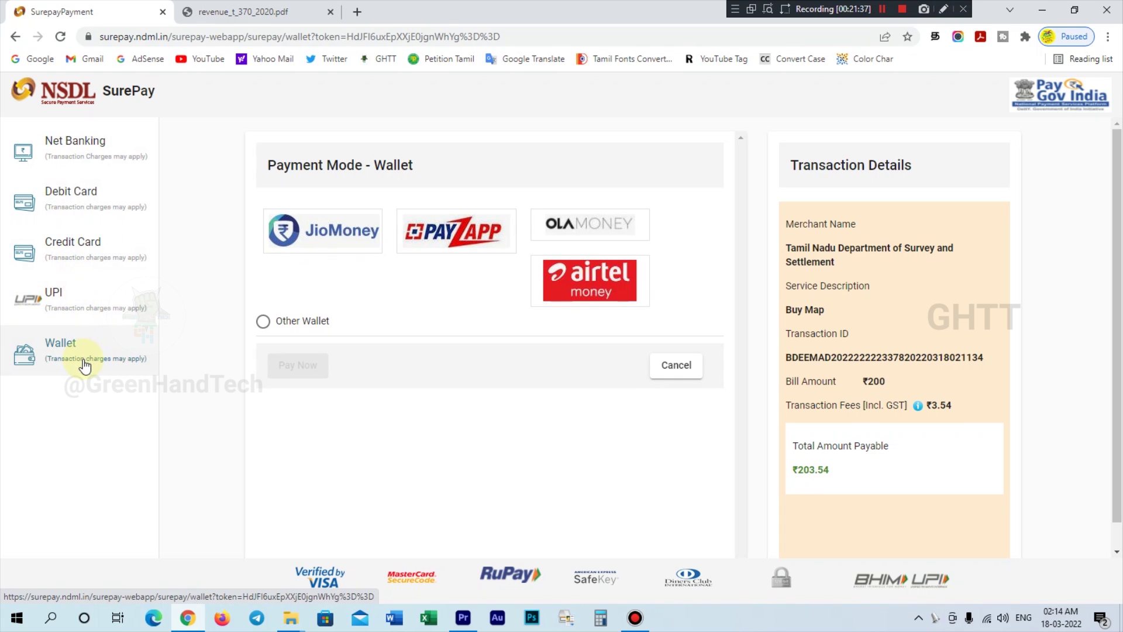
left_click(86, 314)
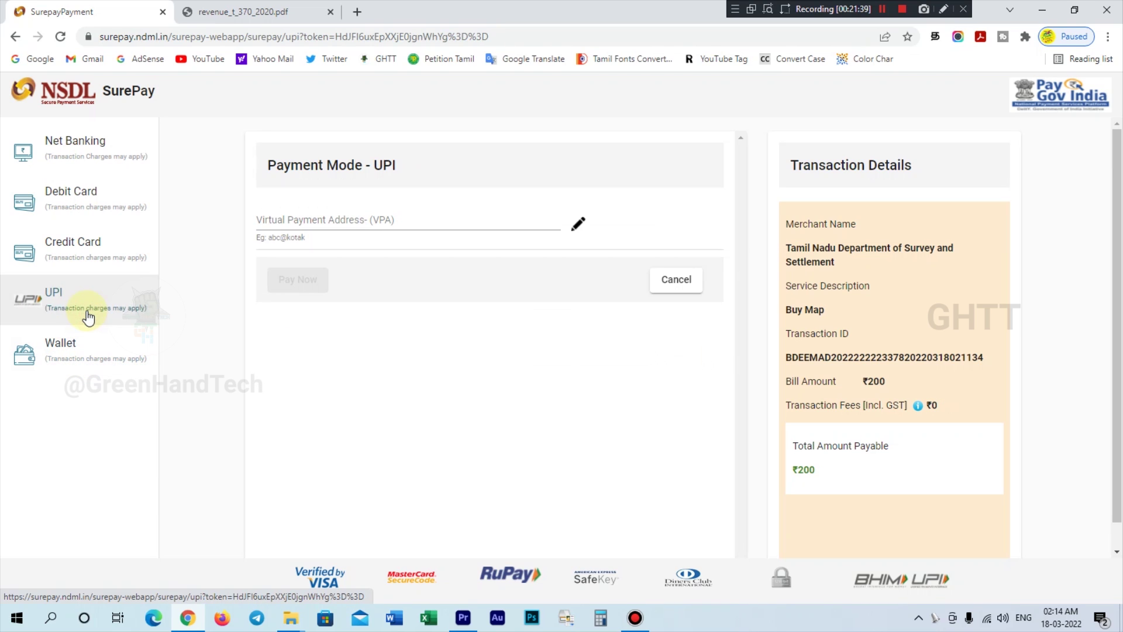
left_click(330, 222)
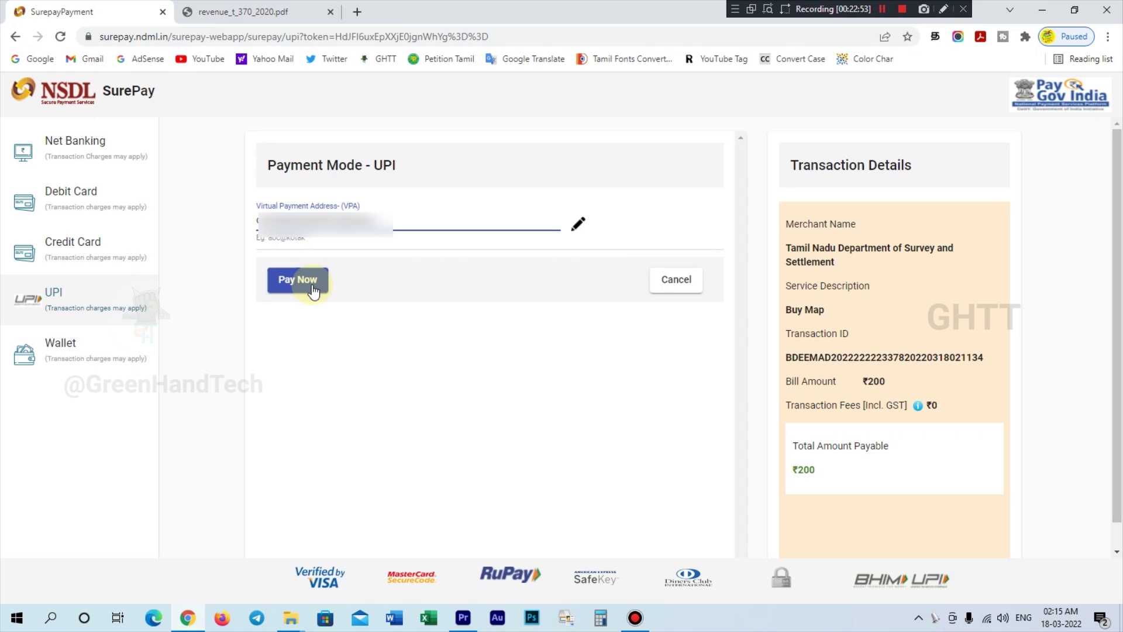
left_click(312, 283)
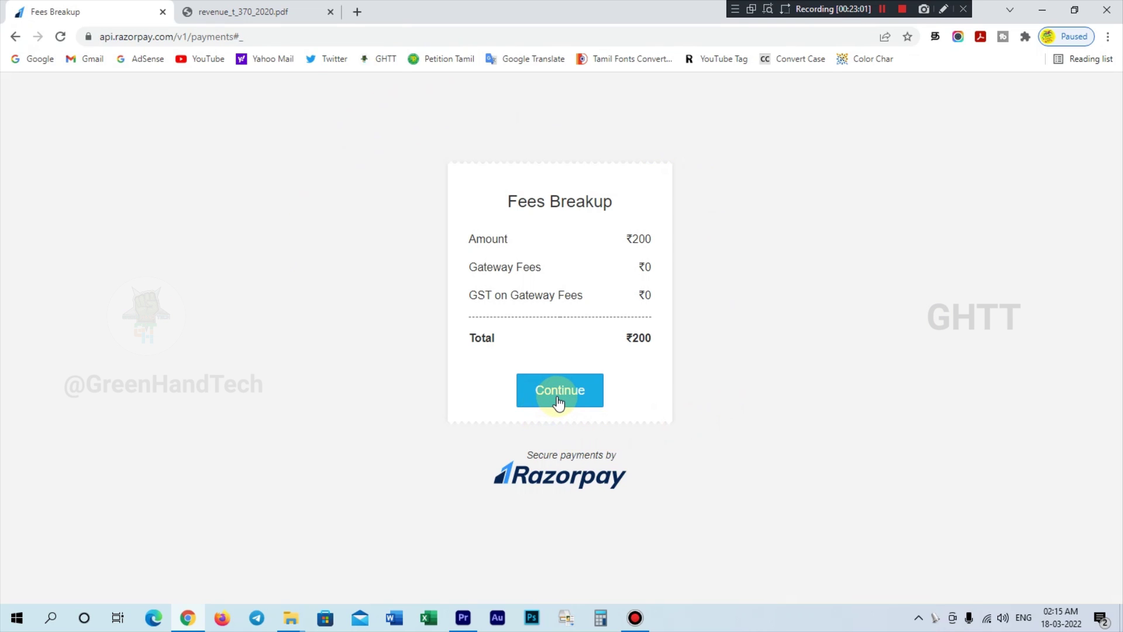
- Pay the ₹200 fee by UPI in Razorpay and go on to the map download page
left_click(557, 397)
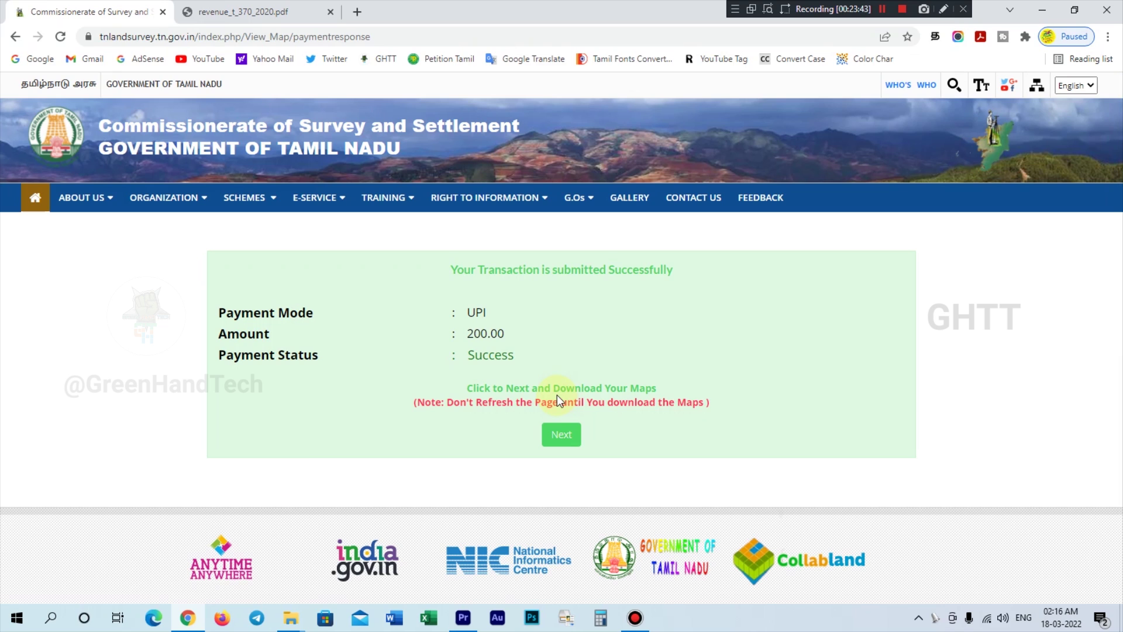
left_click(562, 437)
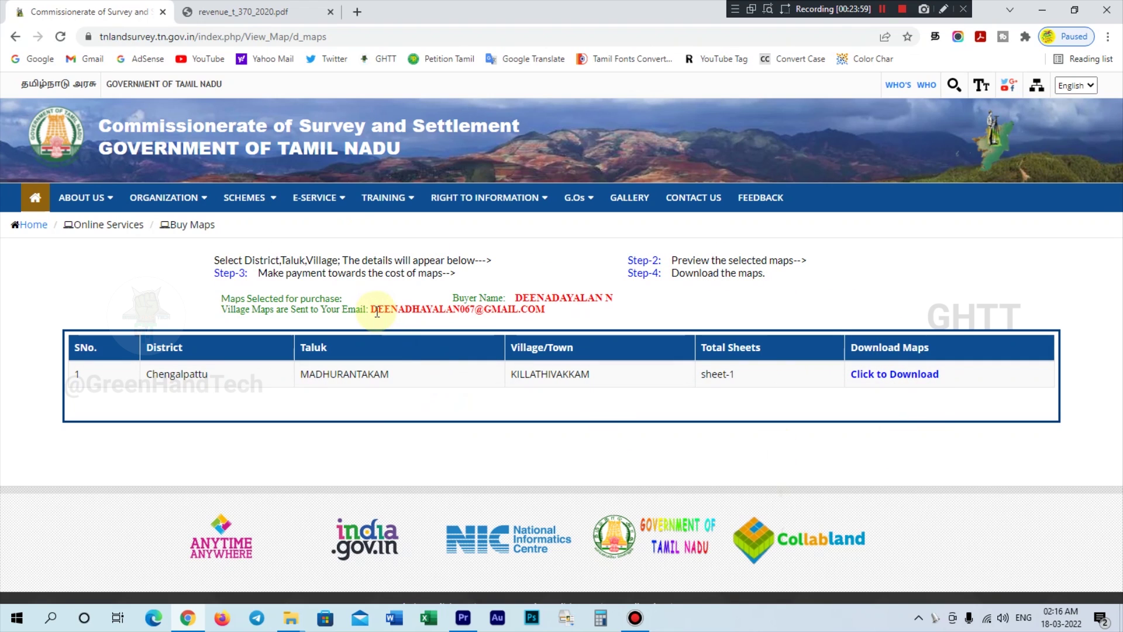
- Check the recipient e-mail, then try downloading the village map and dismiss the alert
left_click_drag(372, 312, 557, 320)
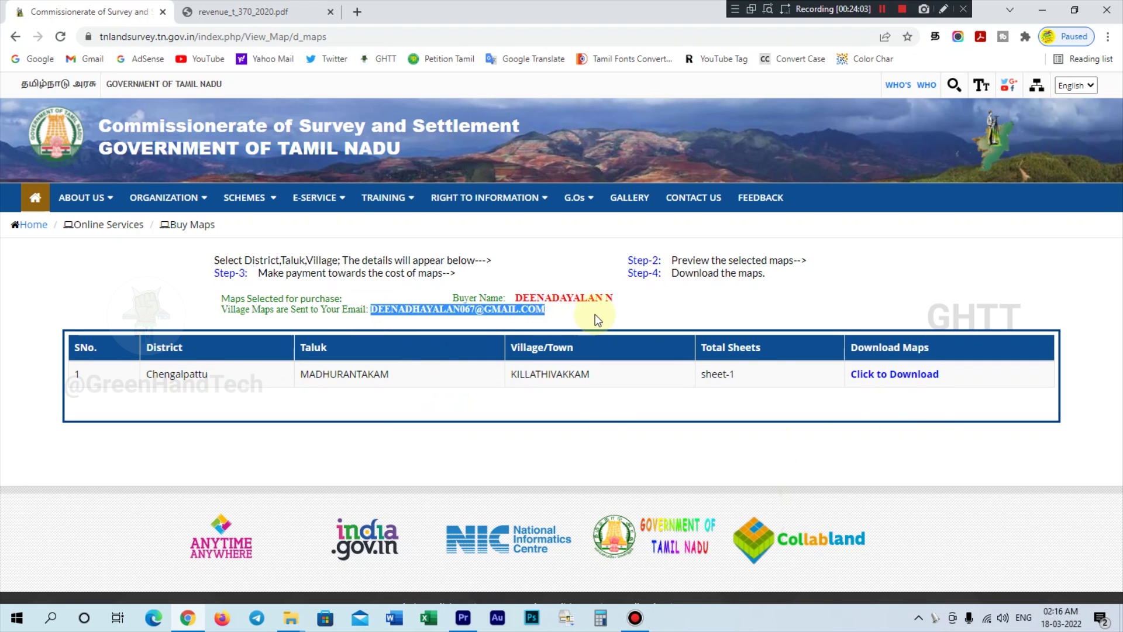
left_click(846, 406)
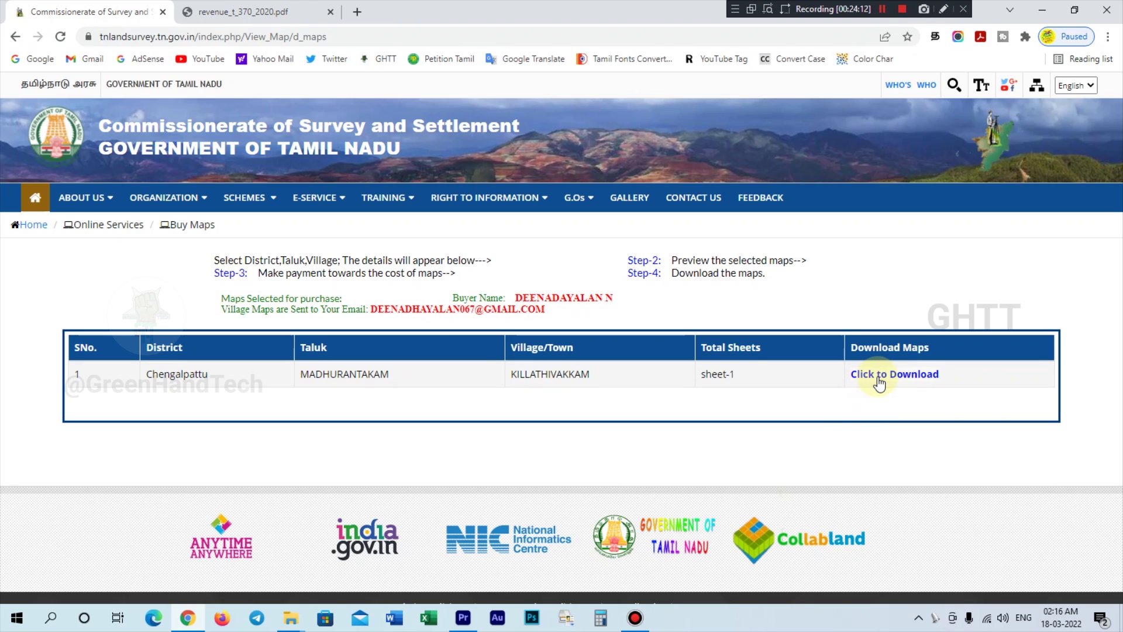
left_click(879, 381)
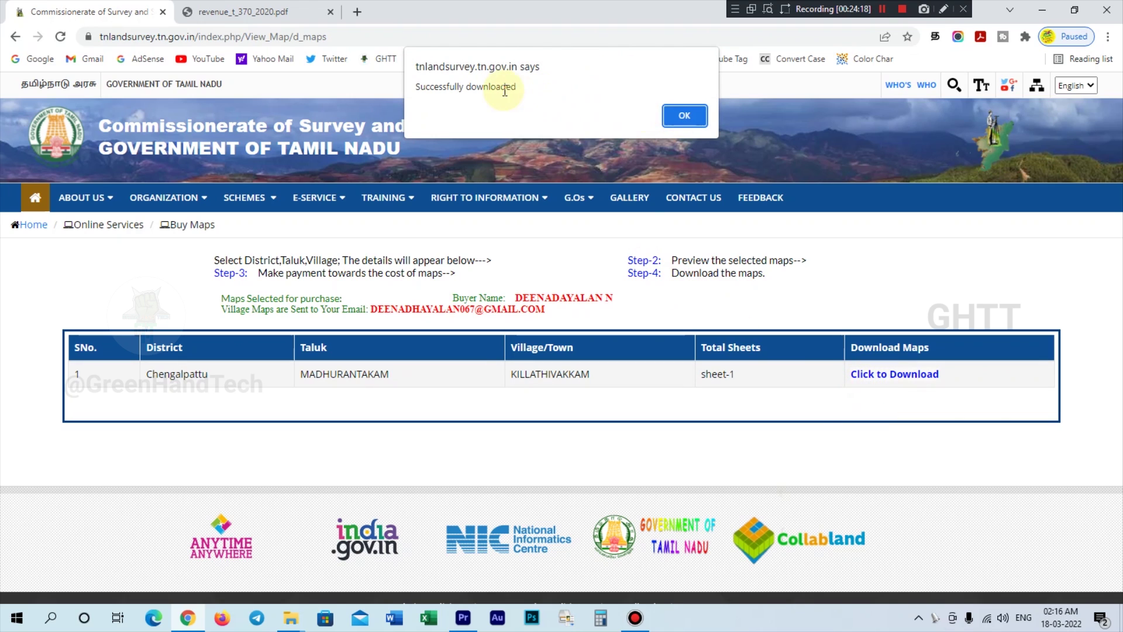
left_click(679, 119)
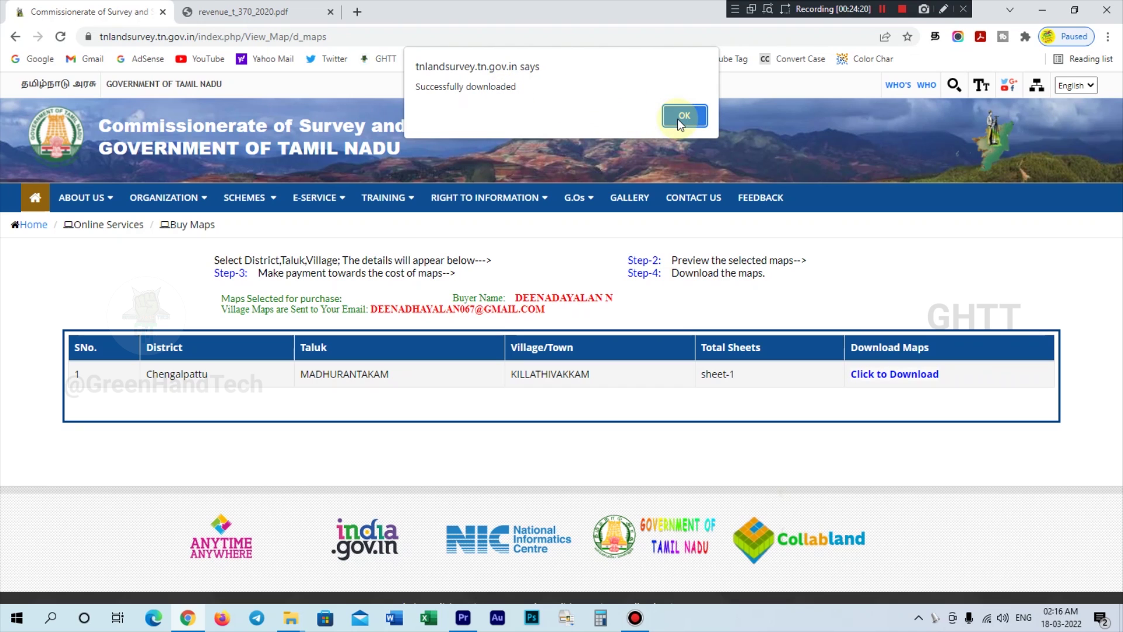
- Always allow the survey site's pop-ups and download the map as KILLATHIVAKKAM.pdf
left_click(862, 36)
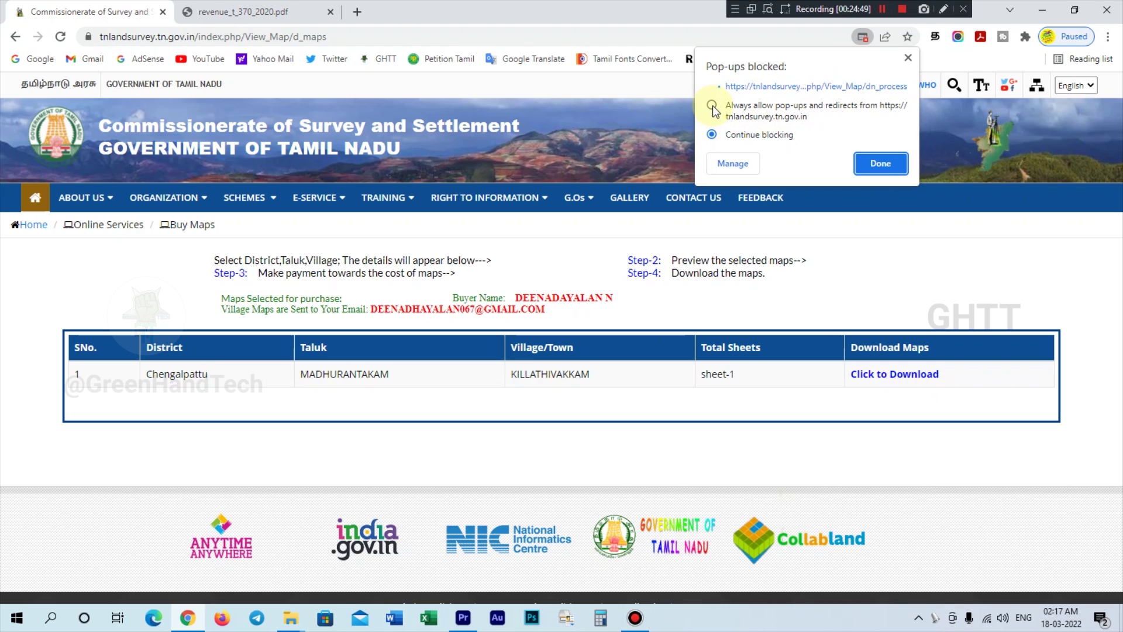
left_click(877, 166)
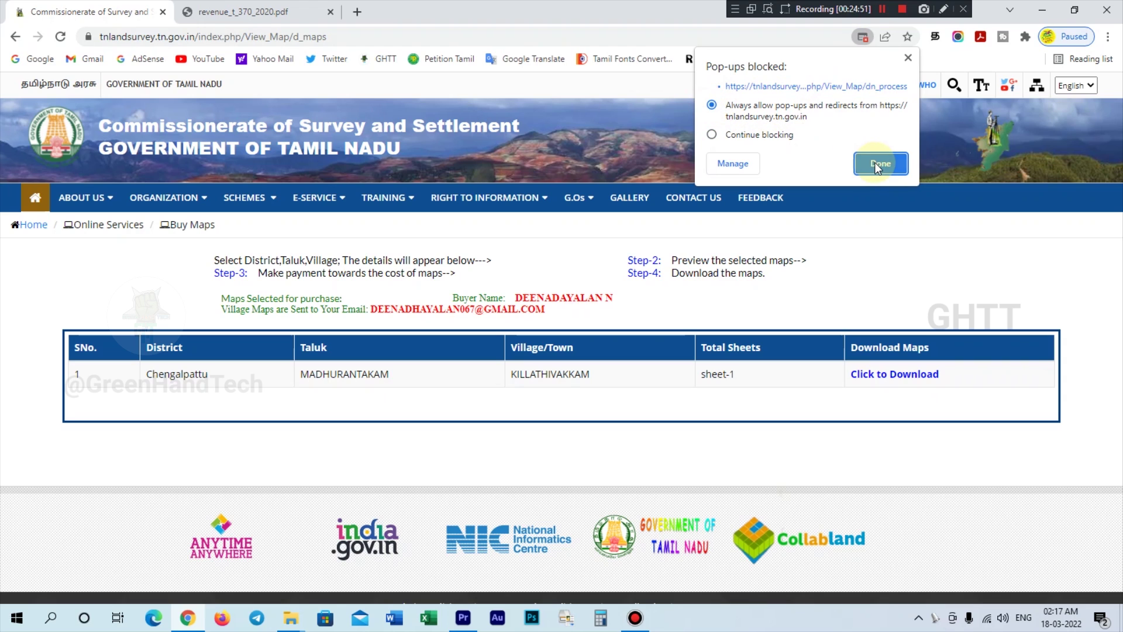
left_click(861, 377)
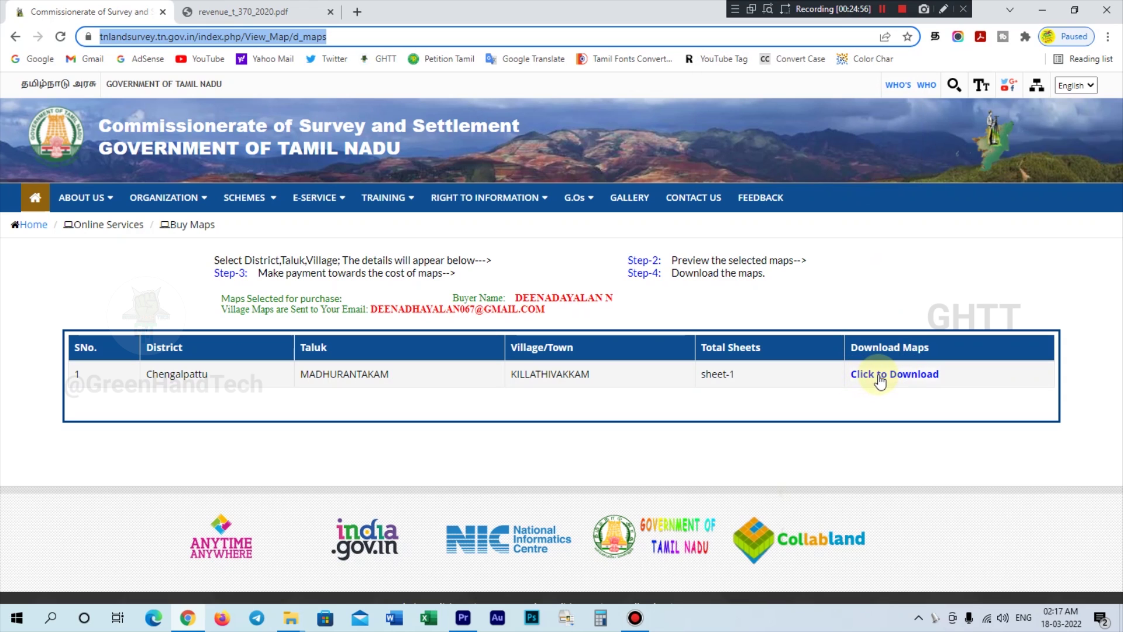
left_click(880, 379)
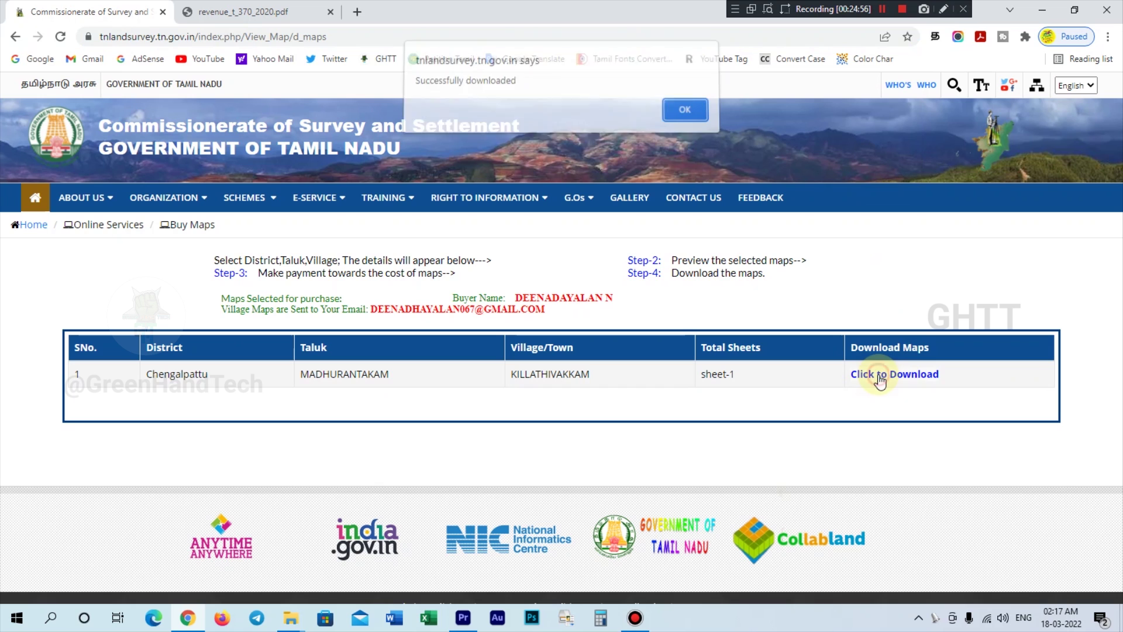
left_click(681, 116)
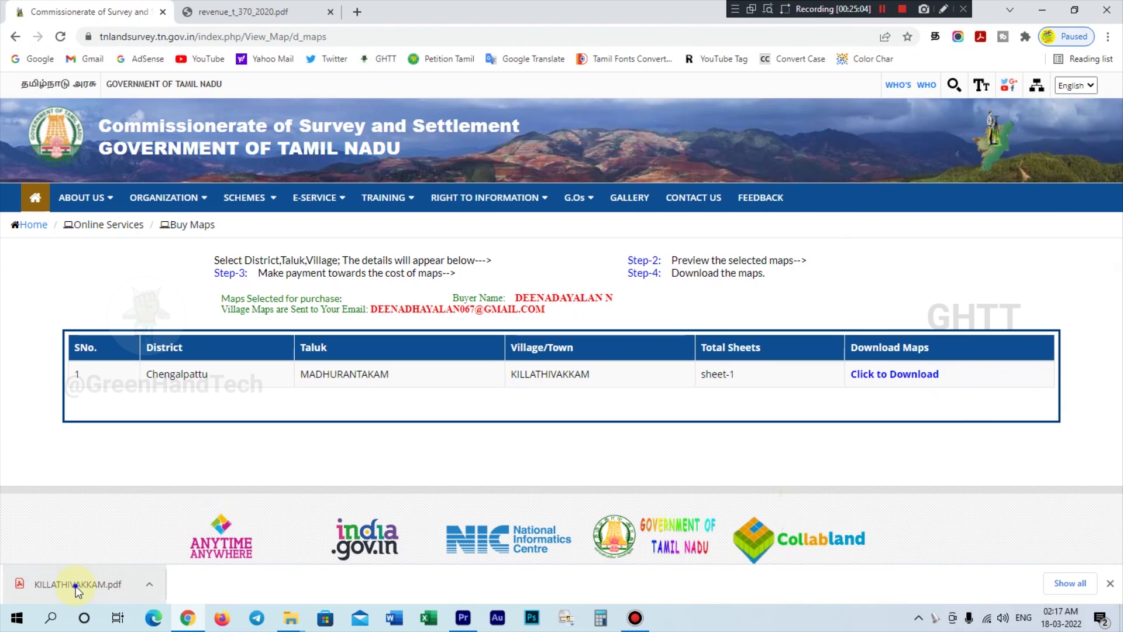
- Open KILLATHIVAKKAM.pdf from the download bar and inspect the map's plots and legend at 50% zoom
right_click(76, 585)
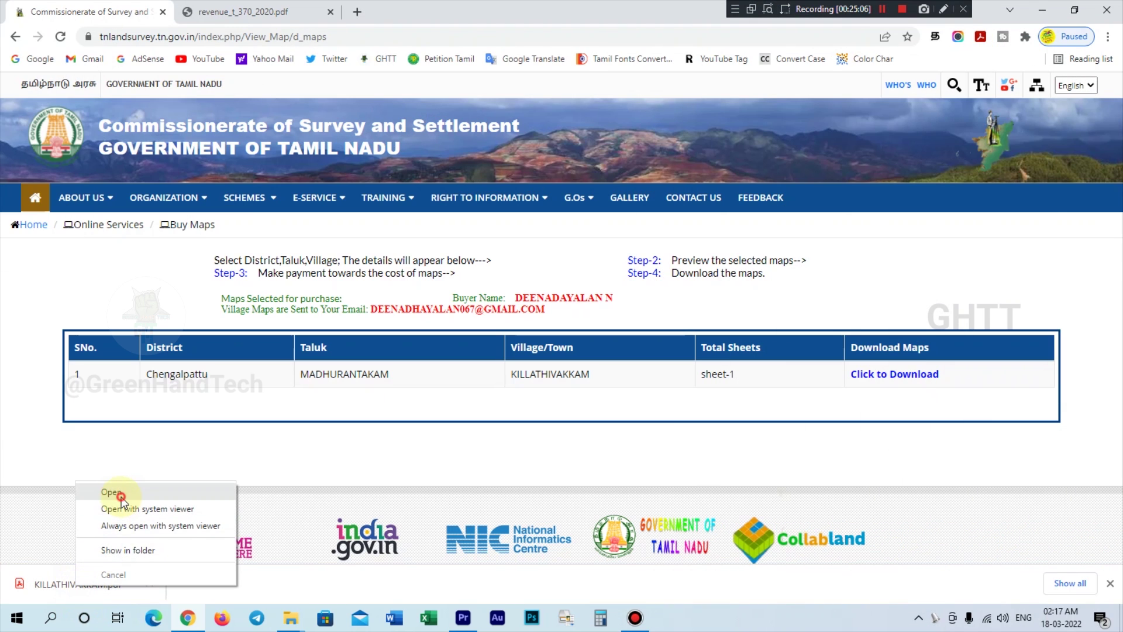
left_click(111, 492)
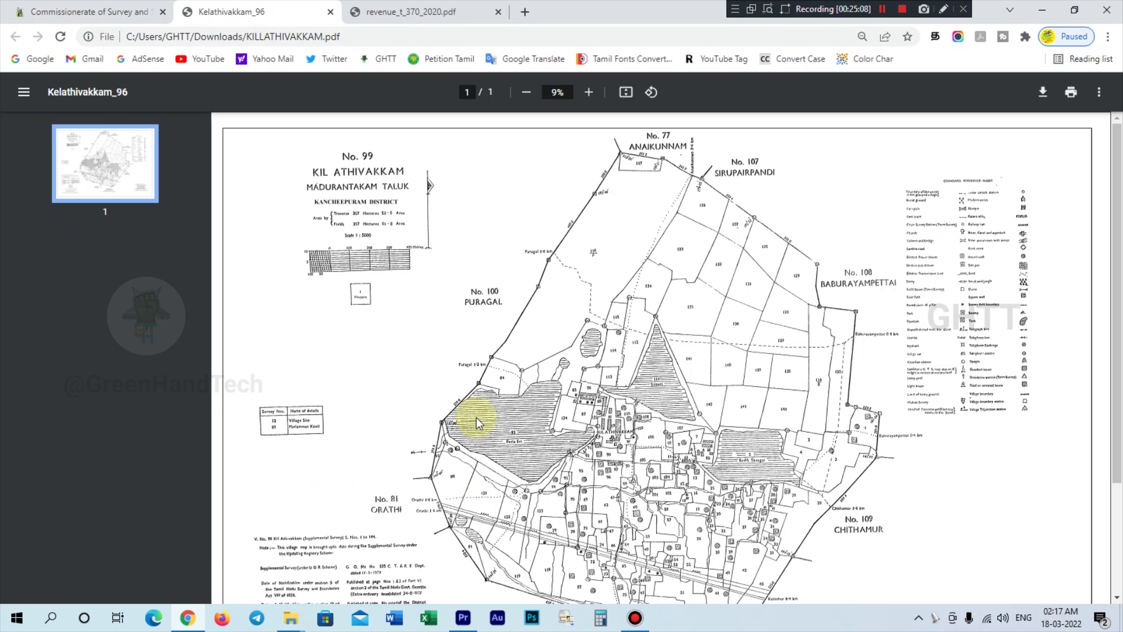
left_click(588, 91)
left_click(588, 92)
left_click(588, 92)
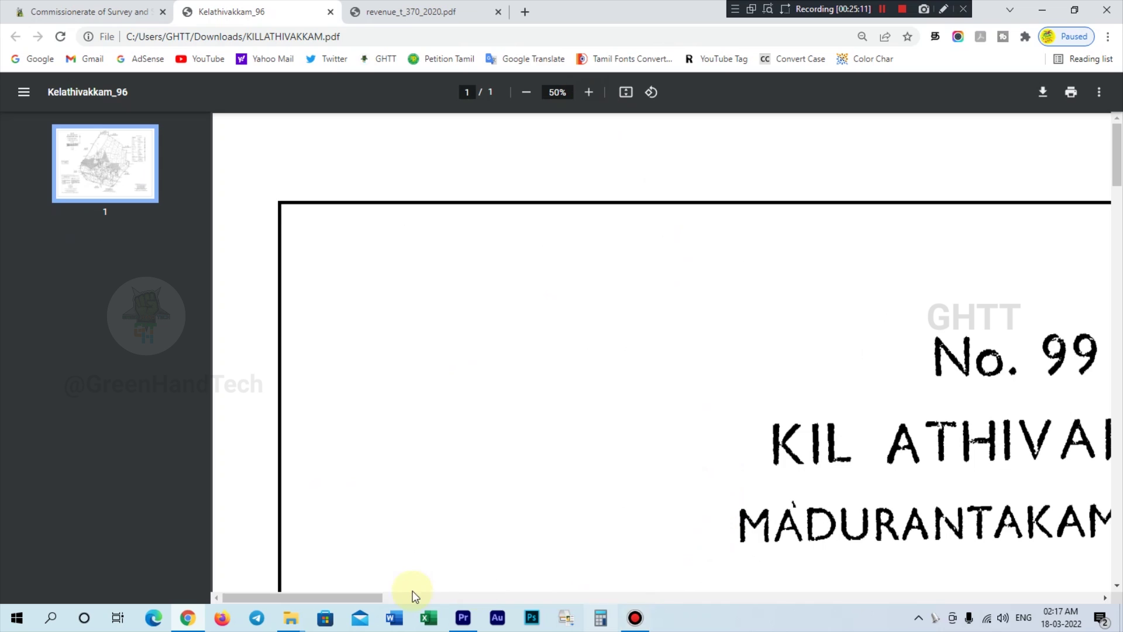
left_click_drag(376, 597, 1065, 566)
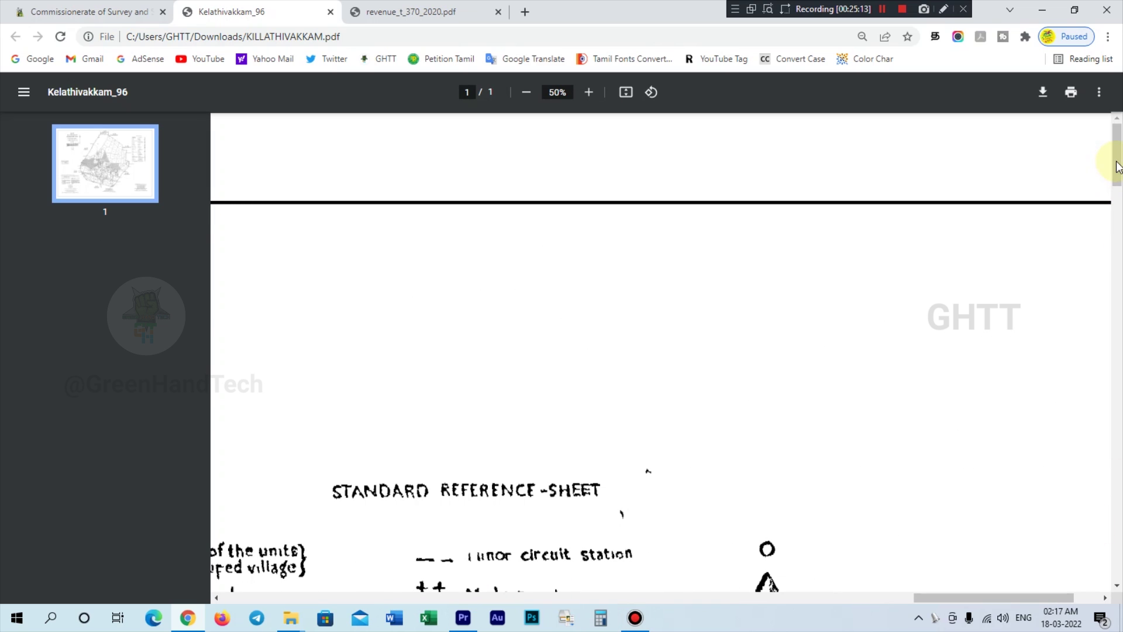
left_click_drag(1111, 169, 1111, 174)
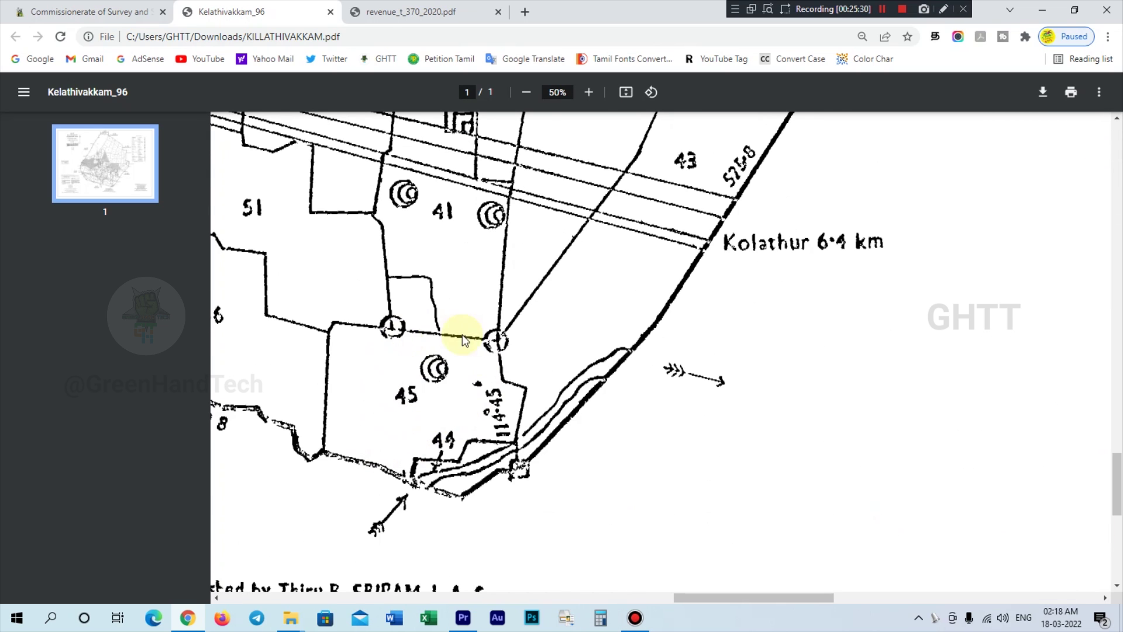
left_click_drag(1116, 485, 1116, 153)
left_click_drag(731, 600, 919, 592)
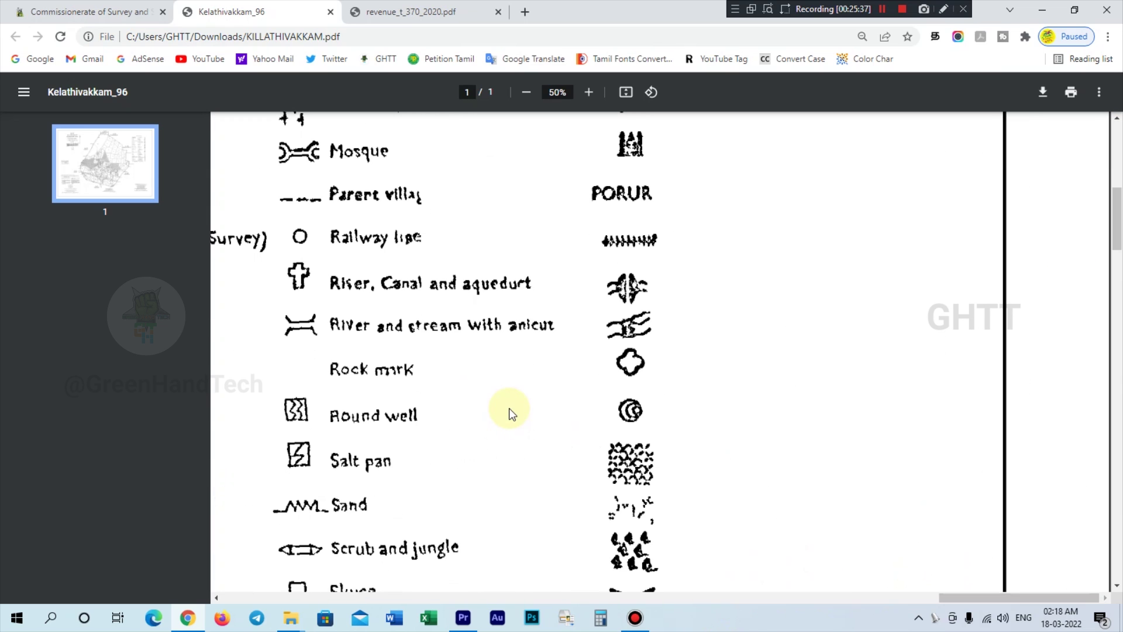